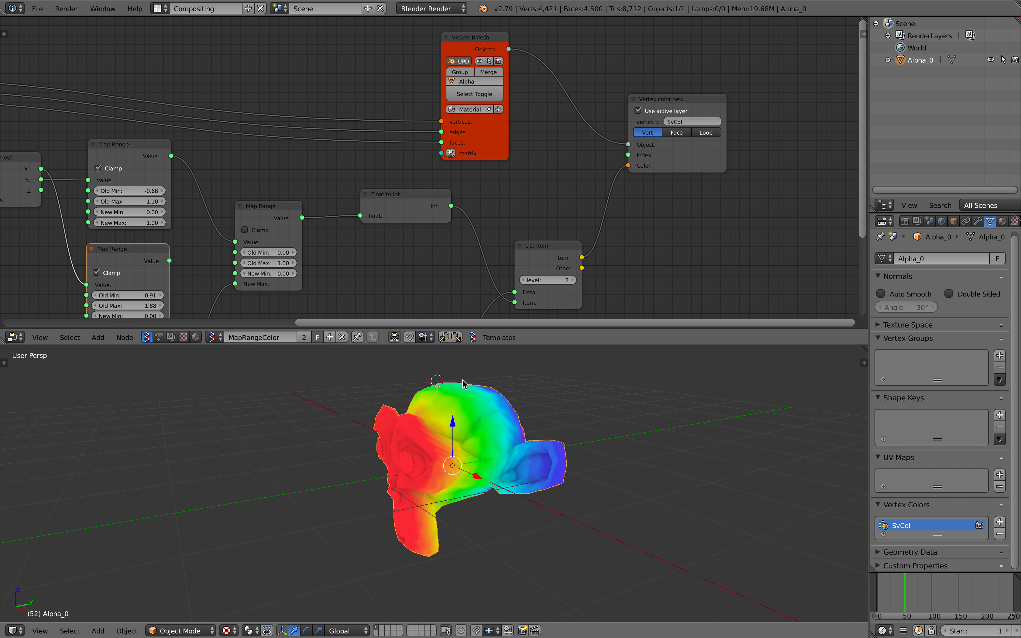
Step: Examine the node tree from the Vertex color node back to Suzanne, along with the coloured monkey head
scroll(535, 223, up, 3)
middle_drag(535, 223, 490, 256)
middle_drag(390, 450, 409, 414)
scroll(465, 288, down, 2)
middle_drag(562, 401, 523, 395)
scroll(331, 232, down, 2)
middle_drag(249, 243, 403, 223)
scroll(409, 223, down, 2)
middle_drag(313, 243, 437, 221)
scroll(443, 224, down, 1)
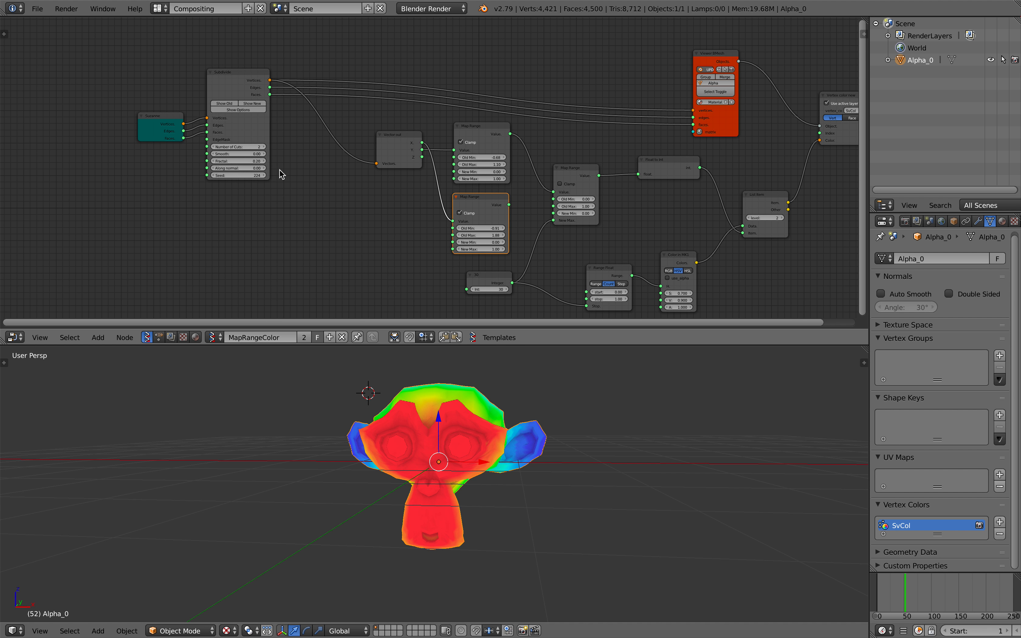
Step: Arrange the Suzanne and Subdivide nodes side by side at the start of the node tree
scroll(281, 174, up, 2)
drag(238, 138, 205, 132)
middle_drag(205, 132, 145, 151)
drag(143, 147, 116, 142)
scroll(174, 153, up, 2)
middle_drag(173, 153, 130, 157)
drag(66, 136, 91, 140)
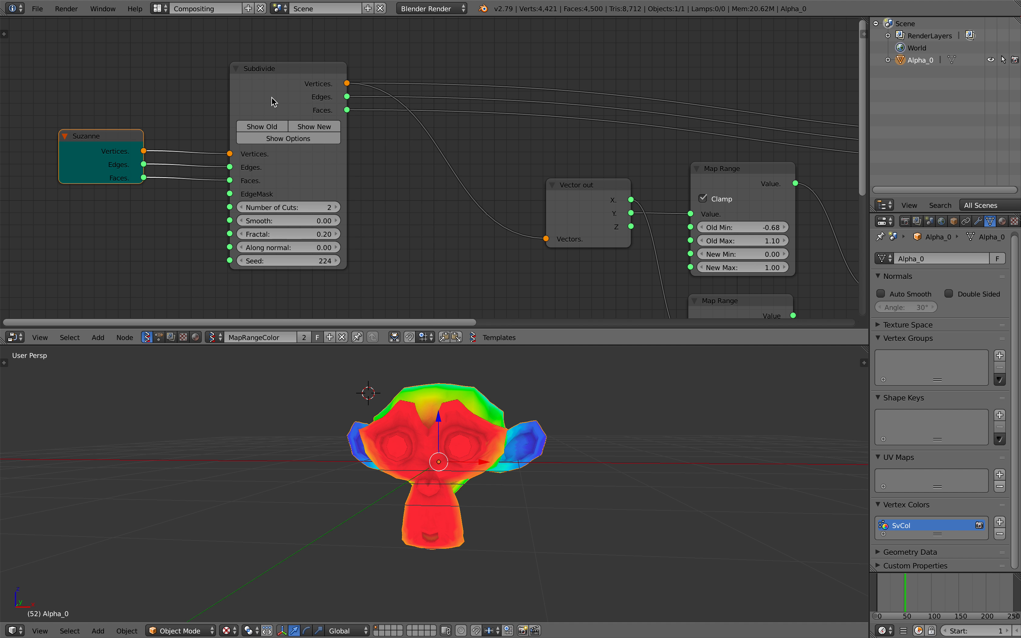
drag(273, 102, 235, 118)
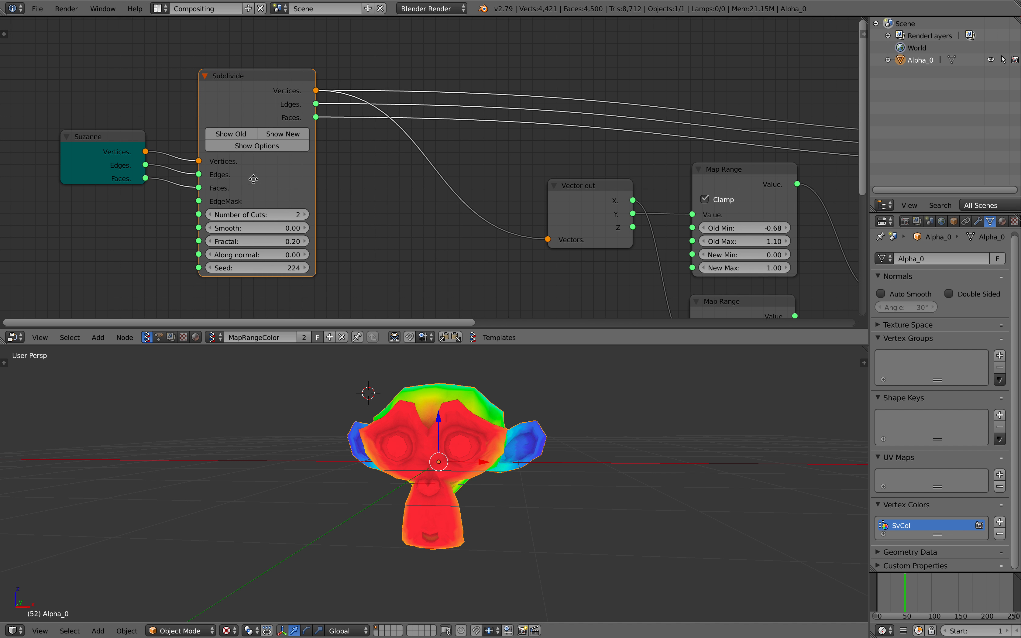
Step: Try the Subdivide node with Number of Cuts set to 1
scroll(286, 213, up, 1)
mouse_move(433, 394)
middle_down()
mouse_move(402, 405)
mouse_move(436, 397)
middle_up()
drag(206, 206, 219, 207)
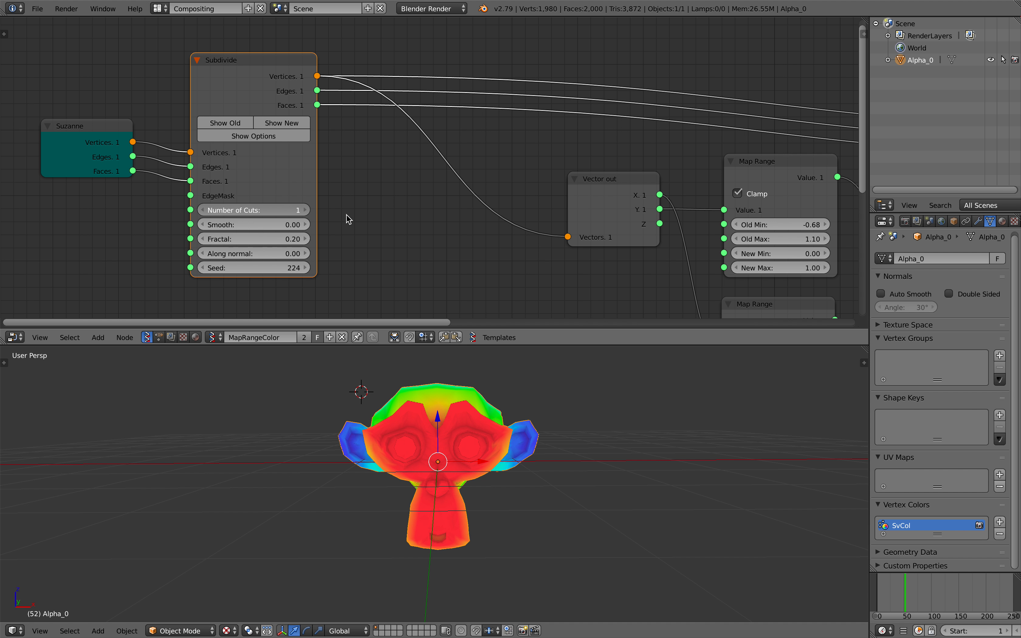
Step: Move the Vector out node close to the Subdivide node's outputs
drag(602, 199, 434, 178)
drag(259, 70, 243, 72)
drag(443, 171, 404, 172)
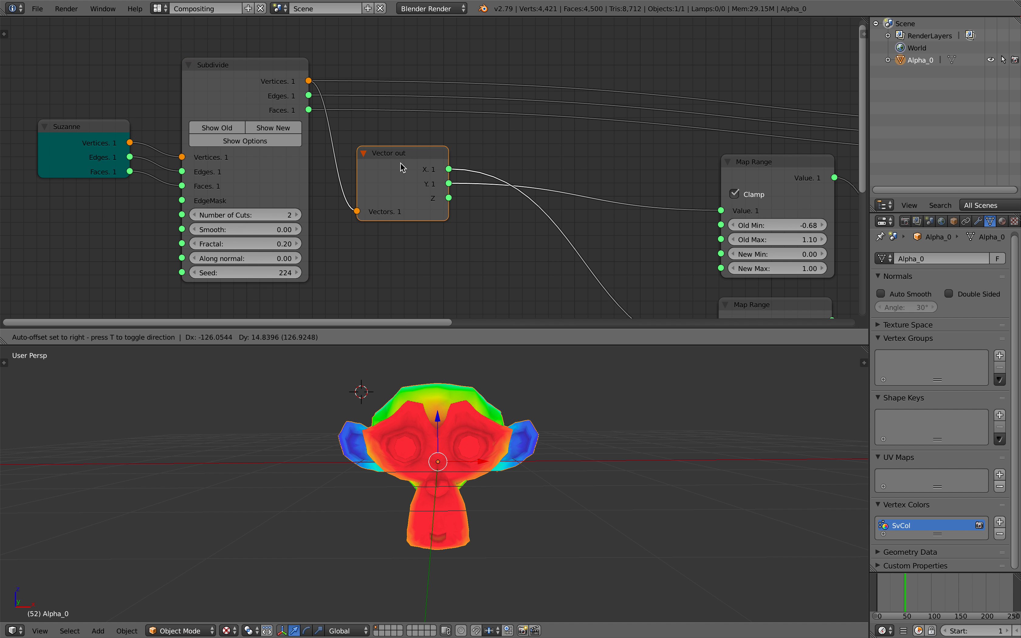
key(Home)
middle_drag(365, 185, 320, 180)
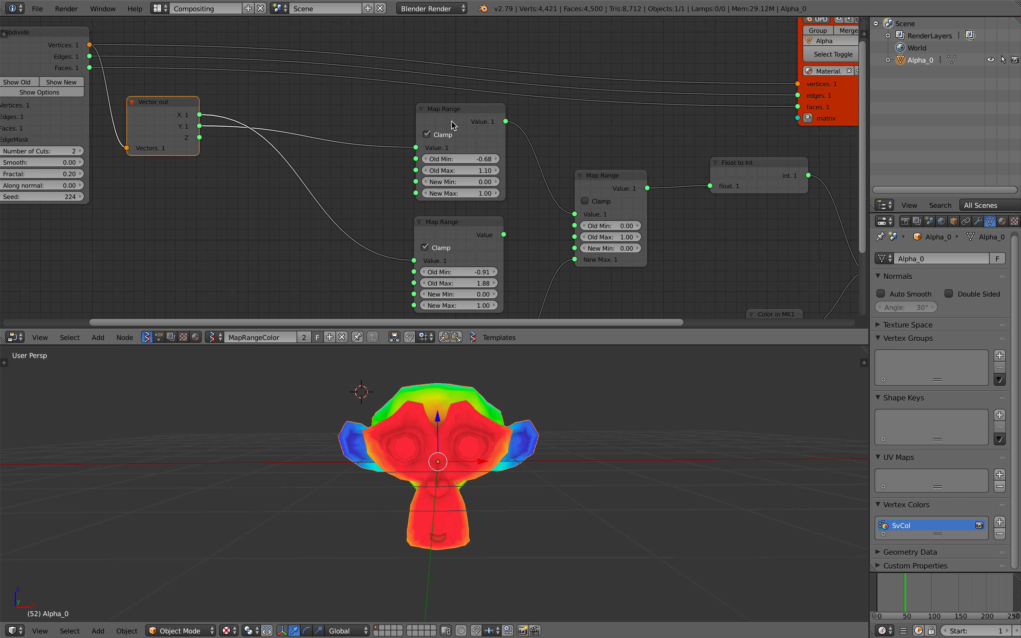
Step: Move the two Map Range nodes closer to Vector out and stack them one above the other
drag(452, 121, 402, 128)
drag(179, 99, 177, 137)
drag(445, 224, 371, 239)
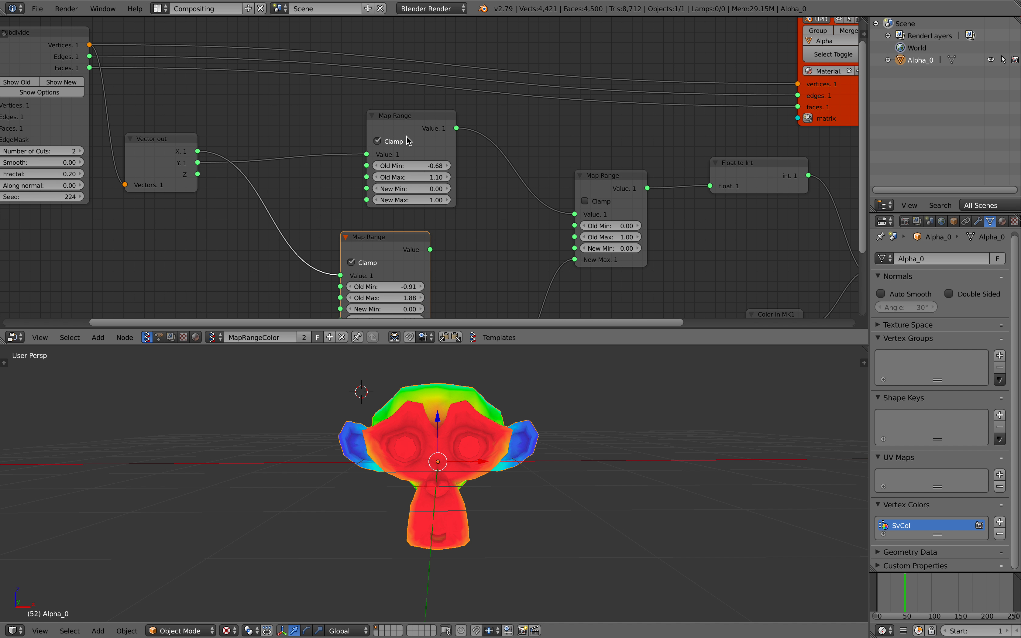
drag(406, 128, 380, 130)
middle_drag(381, 192, 370, 176)
scroll(384, 223, down, 1)
scroll(385, 224, up, 1)
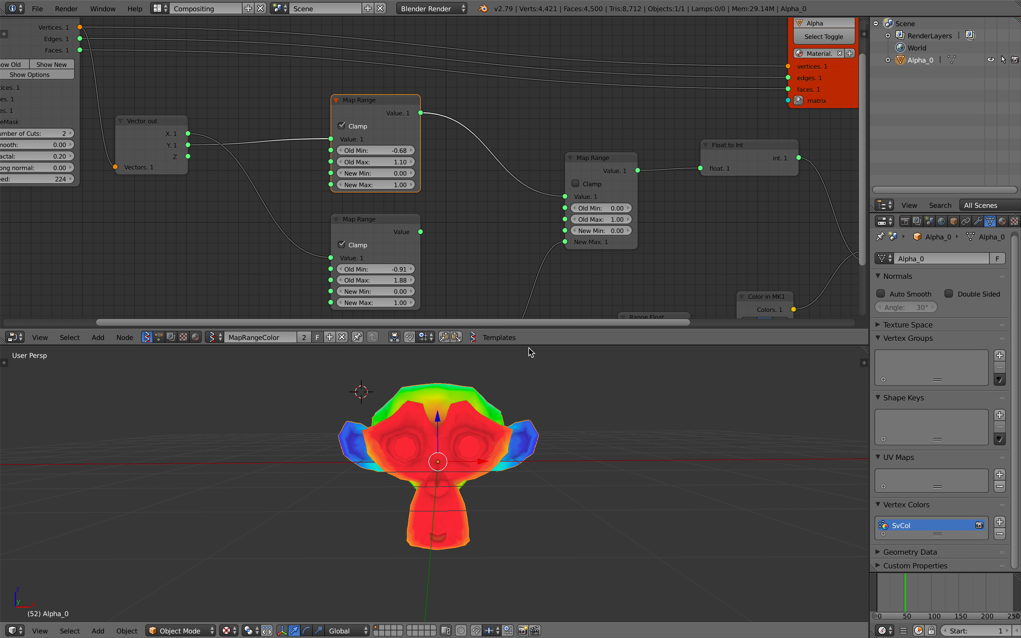
Step: Enlarge the node editor at the expense of the 3D view and select the Vector out node
drag(528, 347, 528, 403)
middle_drag(407, 309, 484, 322)
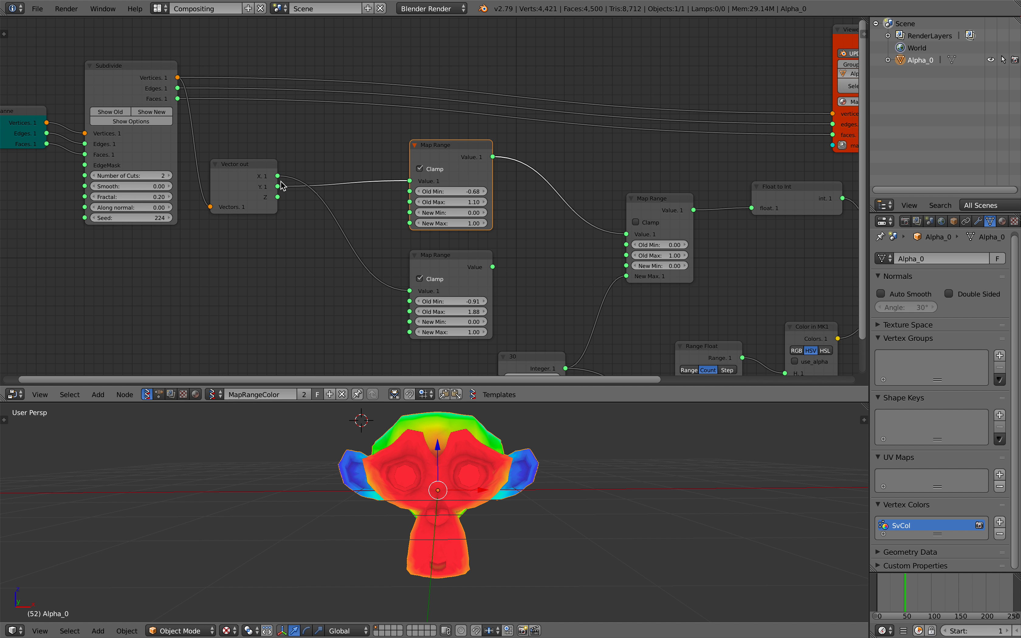
click(238, 170)
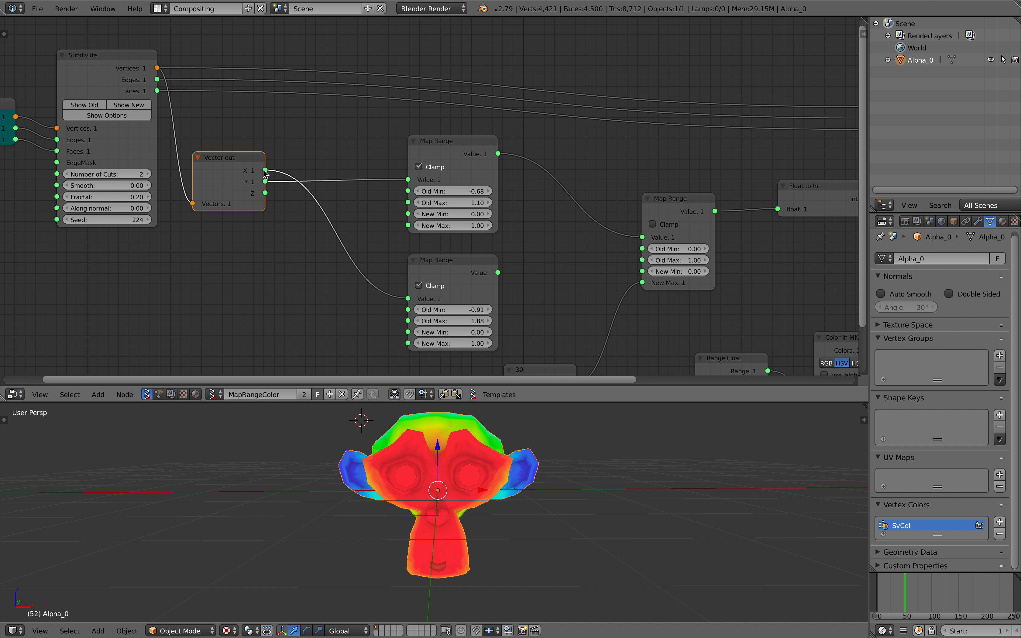
middle_drag(439, 422, 548, 426)
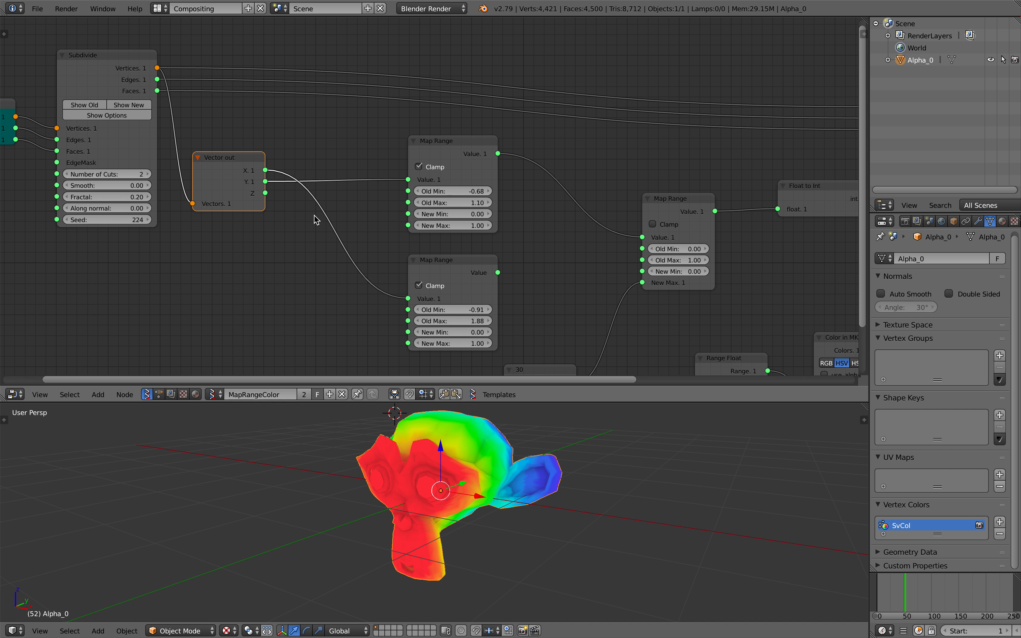
Step: Move the lower Map Range aside and connect Vector out's X output to the upper Map Range's Value input
drag(449, 260, 382, 279)
scroll(312, 226, up, 1)
drag(252, 169, 252, 168)
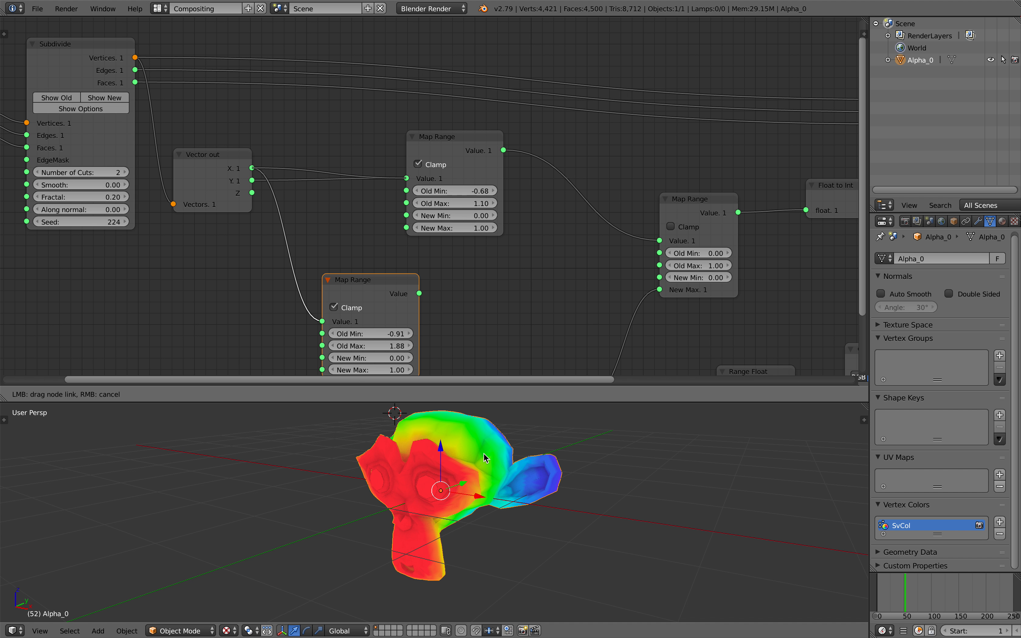
middle_drag(472, 518, 493, 518)
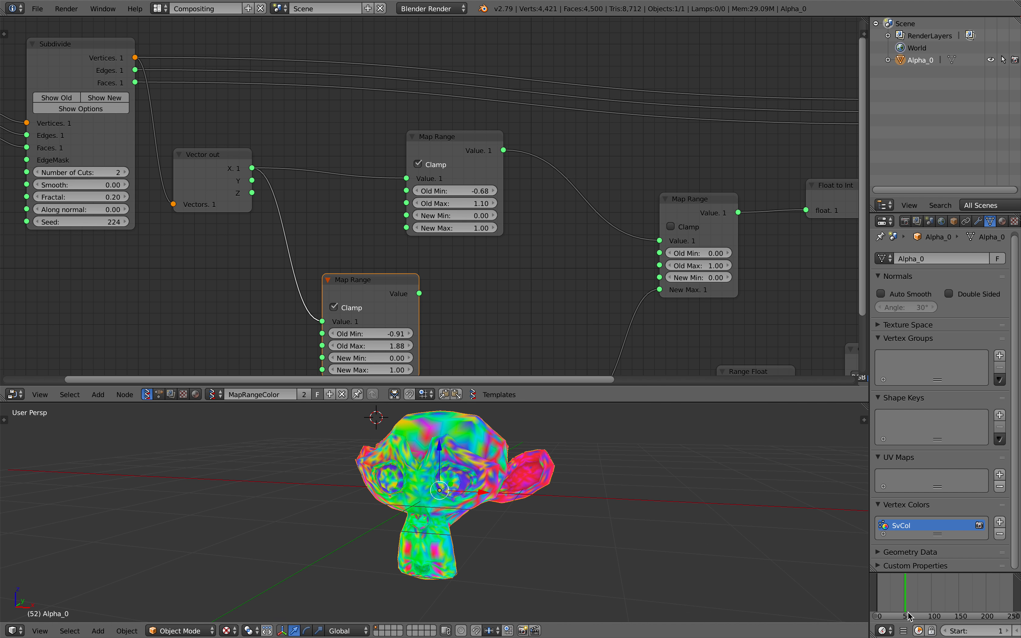
Step: Examine the recoloured head and the node chain from the Vertex color node back to Subdivide
middle_drag(602, 490, 346, 485)
middle_drag(551, 268, 341, 257)
scroll(341, 257, up, 1)
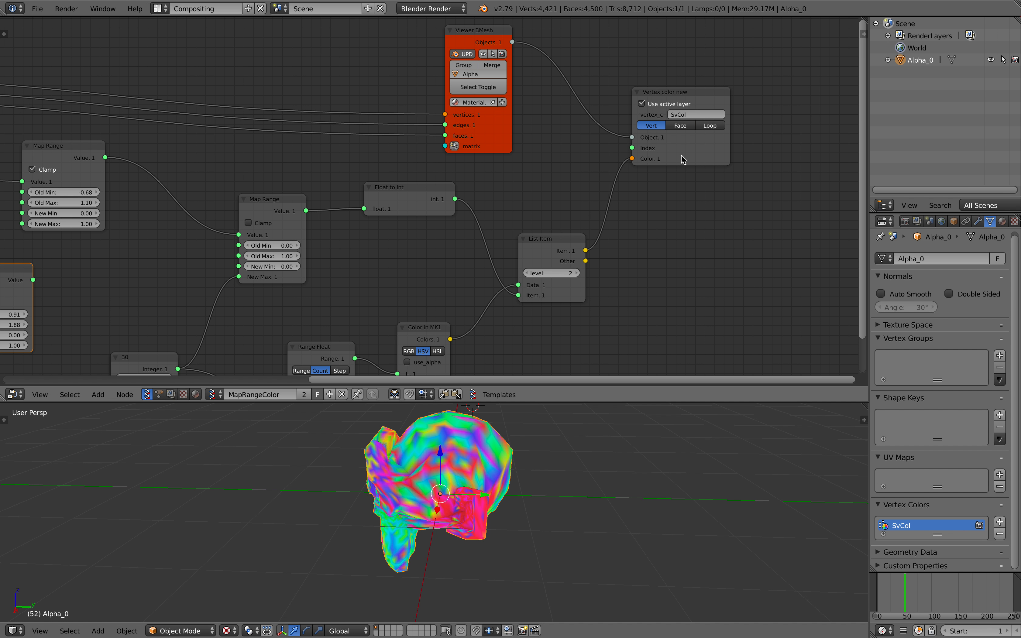
ctrl+scroll(515, 187, left, 4)
scroll(481, 205, down, 1)
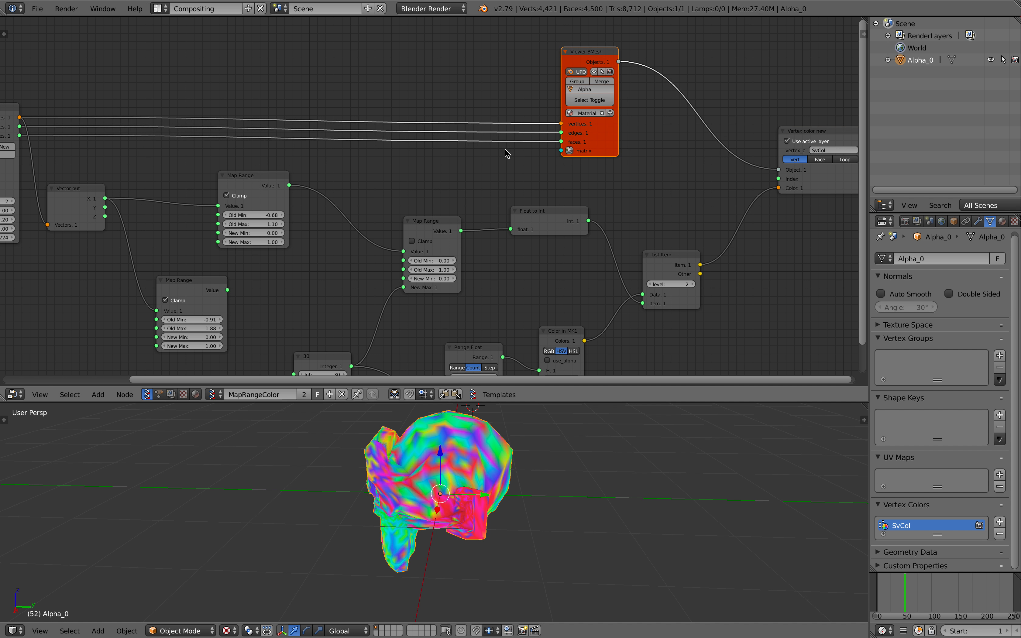
ctrl+scroll(510, 158, left, 4)
scroll(527, 171, down, 1)
ctrl+scroll(237, 237, left, 4)
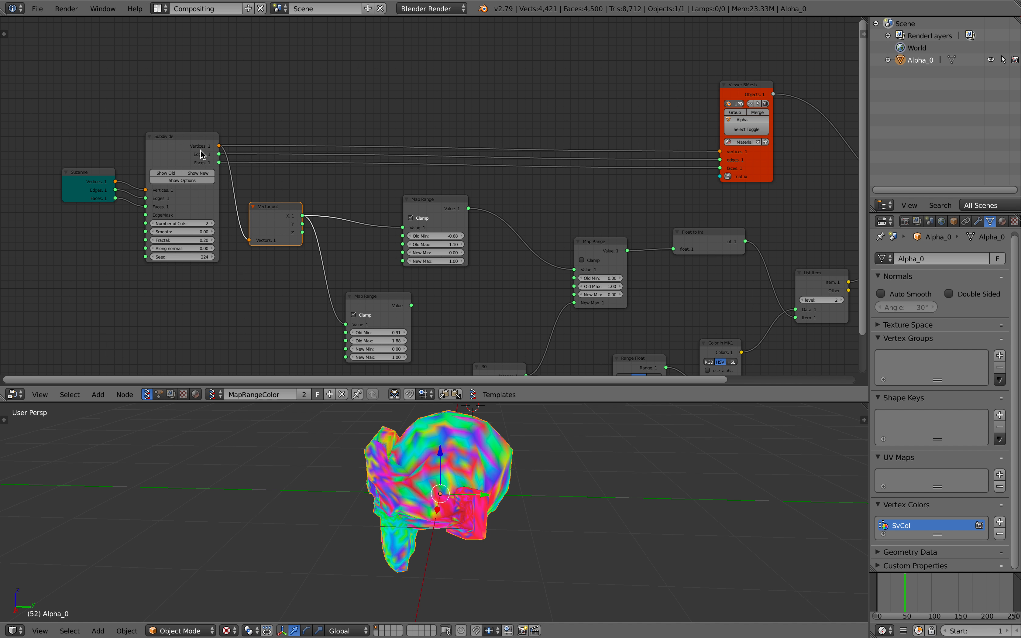
scroll(308, 271, up, 1)
shift+scroll(309, 271, down, 2)
scroll(337, 280, up, 1)
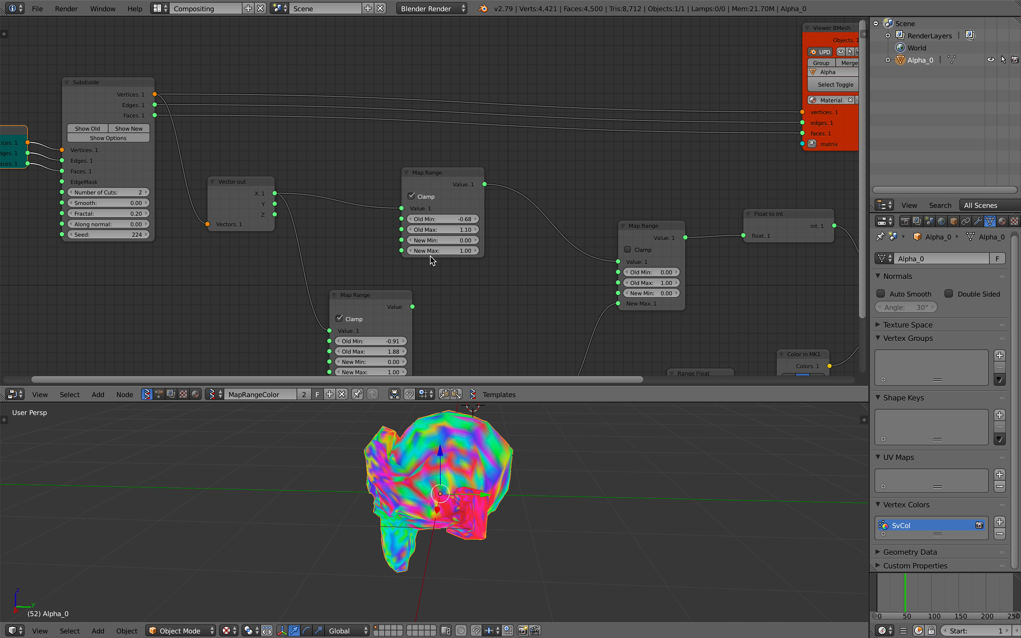
Step: Set the upper Map Range node's Old Min to -1.15 and Old Max to 1.46
drag(443, 219, 486, 229)
middle_drag(471, 447, 363, 453)
scroll(432, 195, up, 1)
drag(463, 223, 462, 226)
ctrl+scroll(287, 213, right, 1)
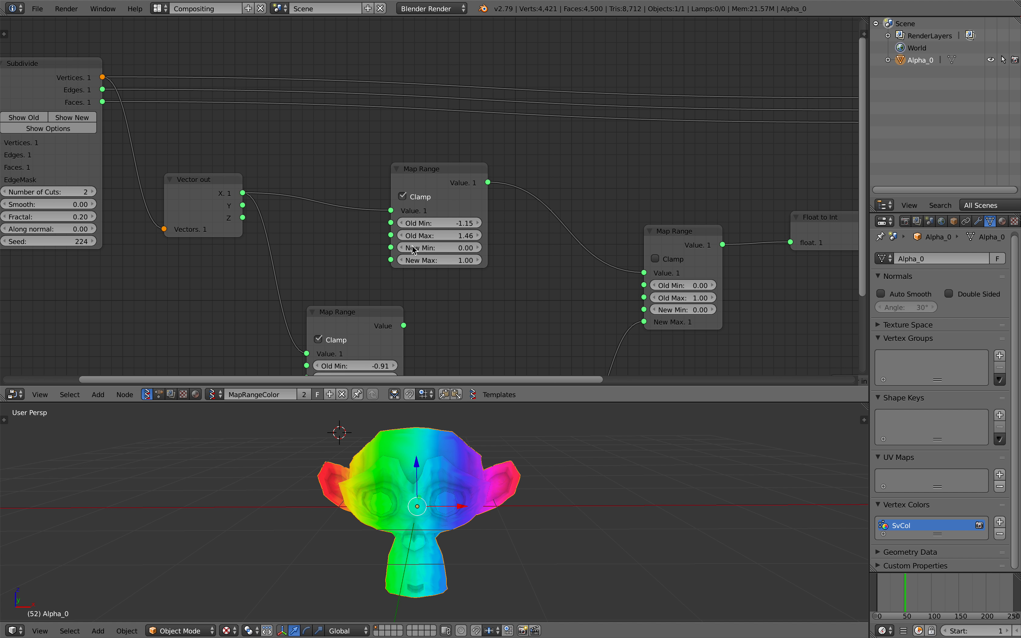
Step: Connect Vector out's Y output to the upper Map Range's Value input and check the colours on the head
middle_drag(463, 442, 401, 464)
drag(244, 205, 287, 205)
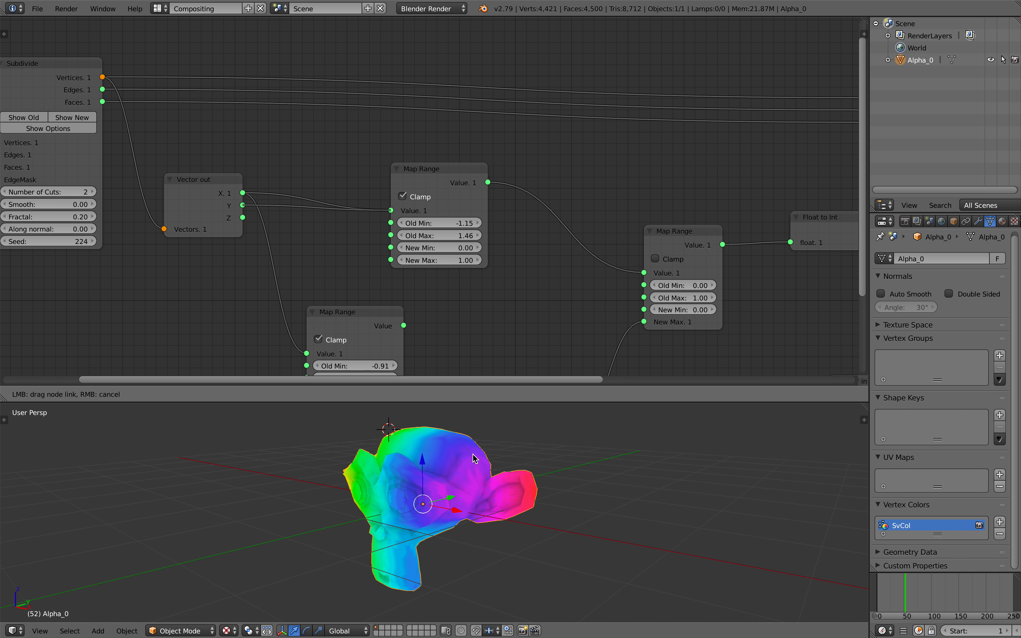
mouse_move(472, 456)
middle_down()
mouse_move(494, 455)
mouse_move(458, 458)
middle_up()
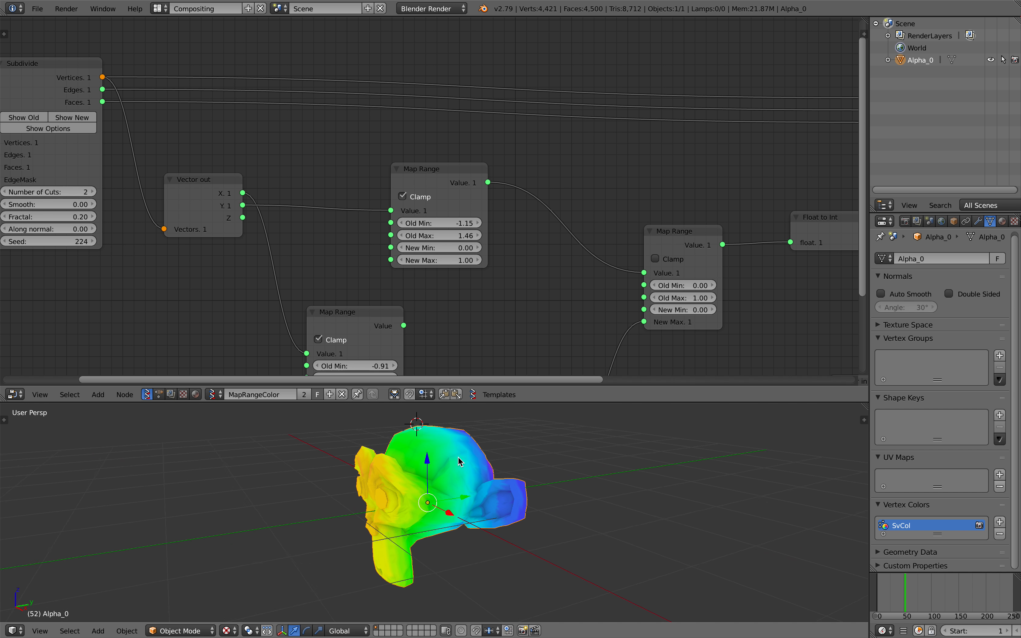
middle_drag(368, 506, 325, 525)
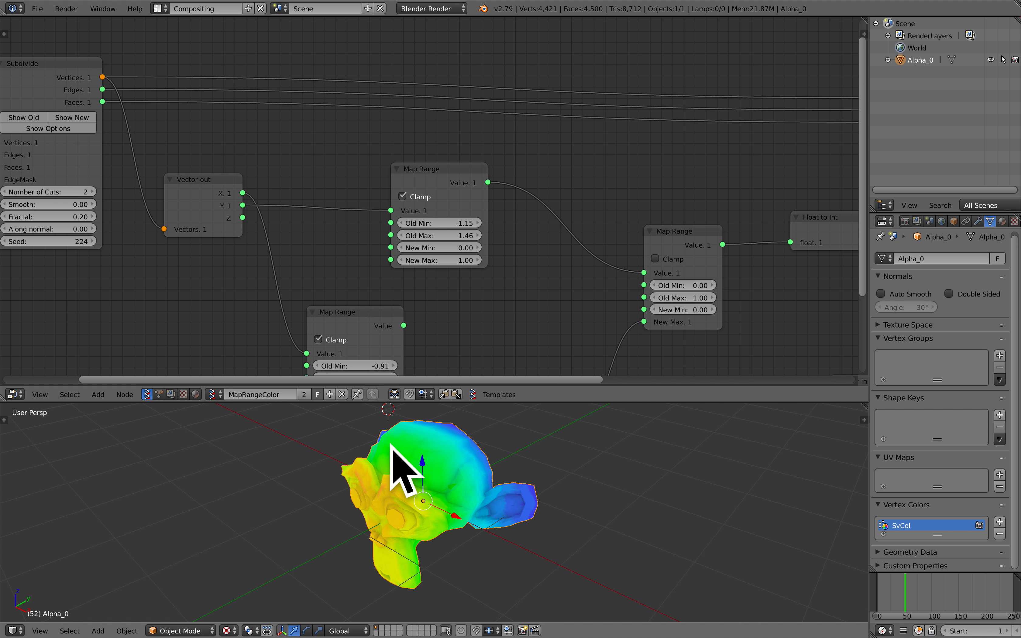
Step: Connect Vector out's Z output to the upper Map Range's Value input
drag(242, 217, 388, 219)
middle_drag(473, 439, 449, 440)
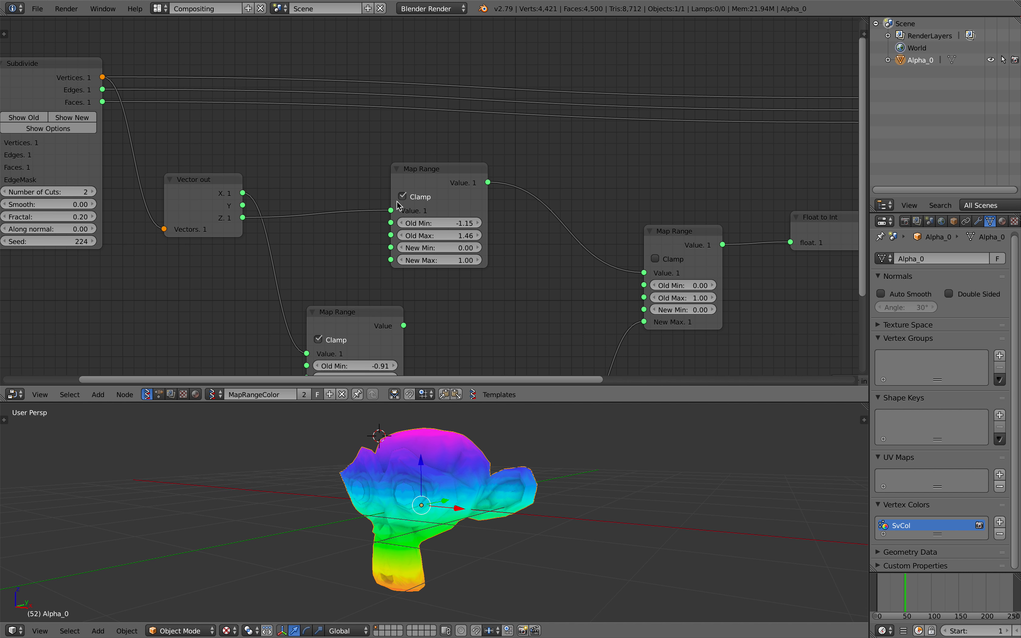
Step: Move the lower Map Range node closer to Vector out and save over the current blend file
click(344, 311)
middle_drag(347, 285, 316, 219)
drag(318, 258, 298, 256)
key(ctrl+s)
click(298, 255)
Step: Move the upper Map Range node slightly closer to the Vector out node
middle_drag(551, 240, 368, 221)
middle_drag(243, 125, 377, 189)
drag(360, 166, 344, 157)
scroll(365, 207, up, 2)
middle_drag(280, 191, 376, 209)
scroll(376, 209, up, 2)
middle_drag(420, 413, 433, 411)
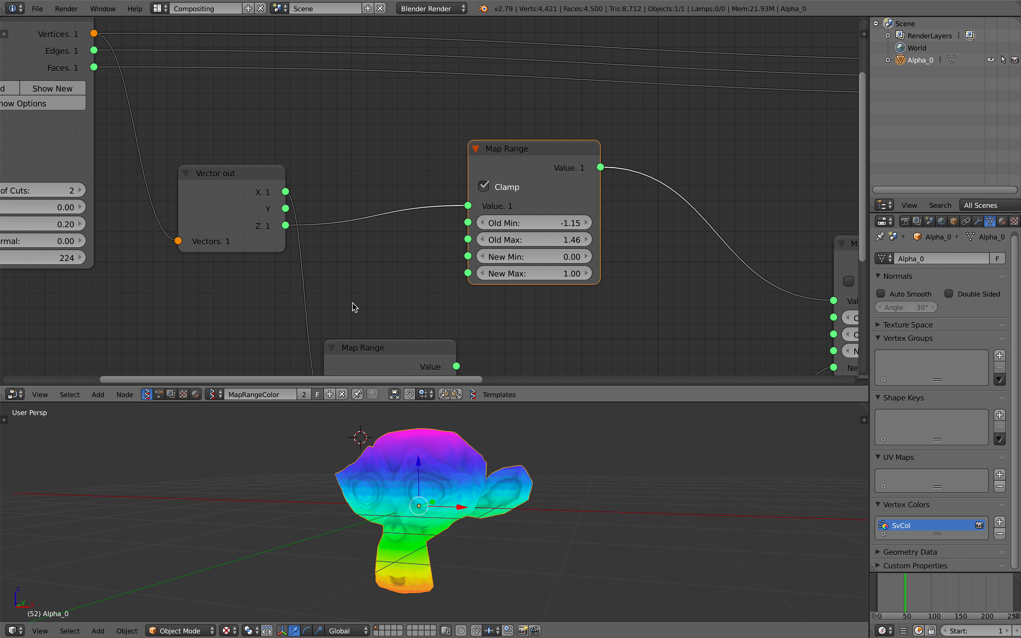
Step: Set the upper Map Range's Old Min to -1.72 and Old Max to 1.26, saving over the blend file
drag(550, 227, 517, 226)
middle_drag(518, 217, 434, 210)
middle_drag(416, 476, 446, 469)
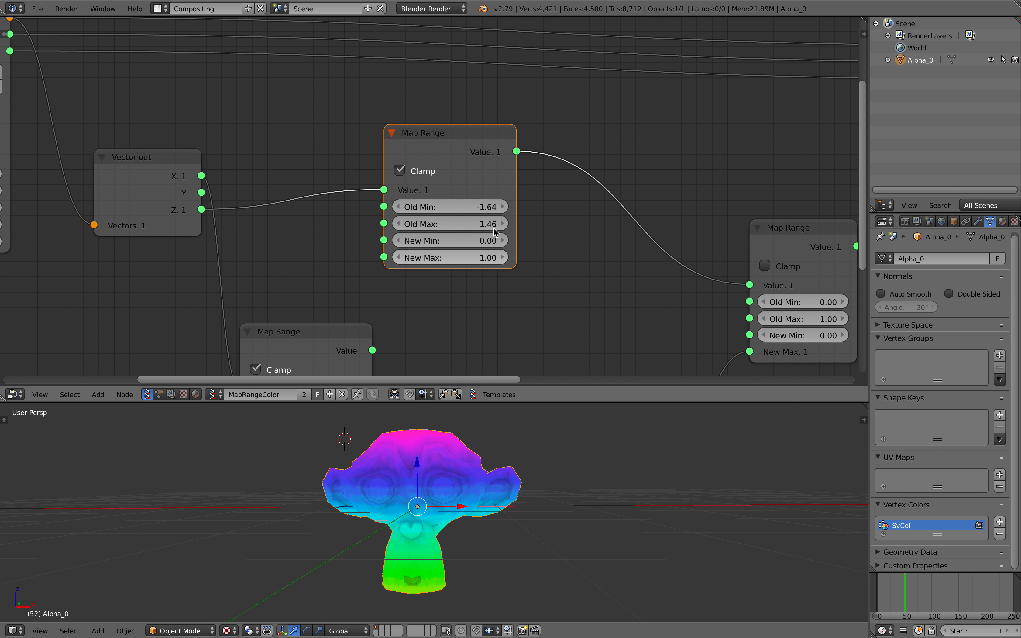
drag(480, 223, 465, 223)
key(ctrl+s)
click(480, 222)
middle_drag(477, 217, 441, 223)
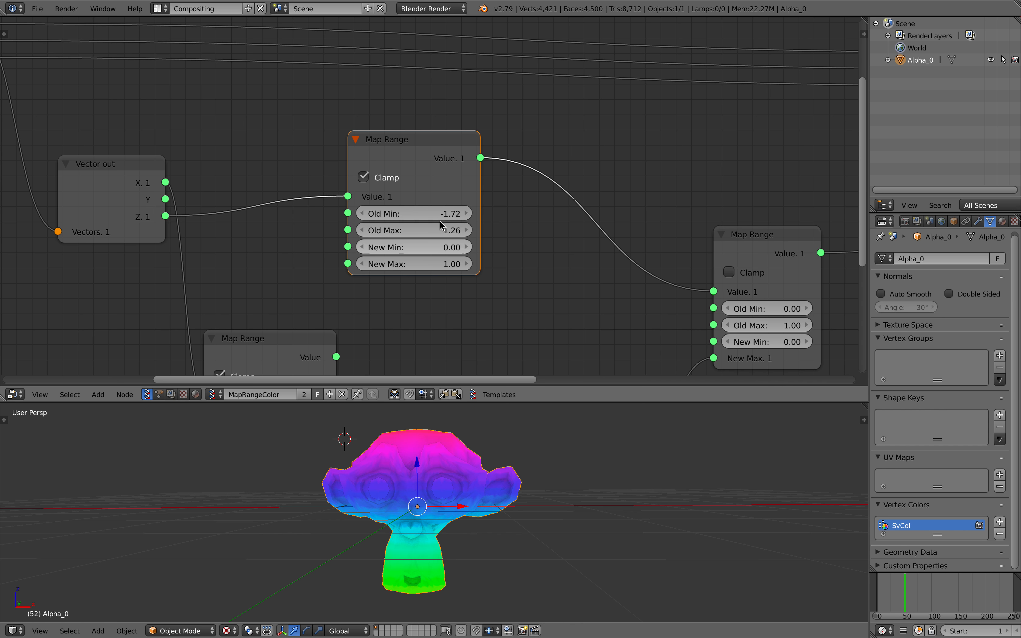
Step: Reposition the upper Map Range and the Map Range node that feeds Float to Int
drag(414, 158, 395, 159)
middle_drag(511, 247, 361, 192)
scroll(419, 226, down, 1)
drag(595, 181, 587, 189)
middle_drag(481, 187, 517, 155)
middle_drag(393, 126, 427, 148)
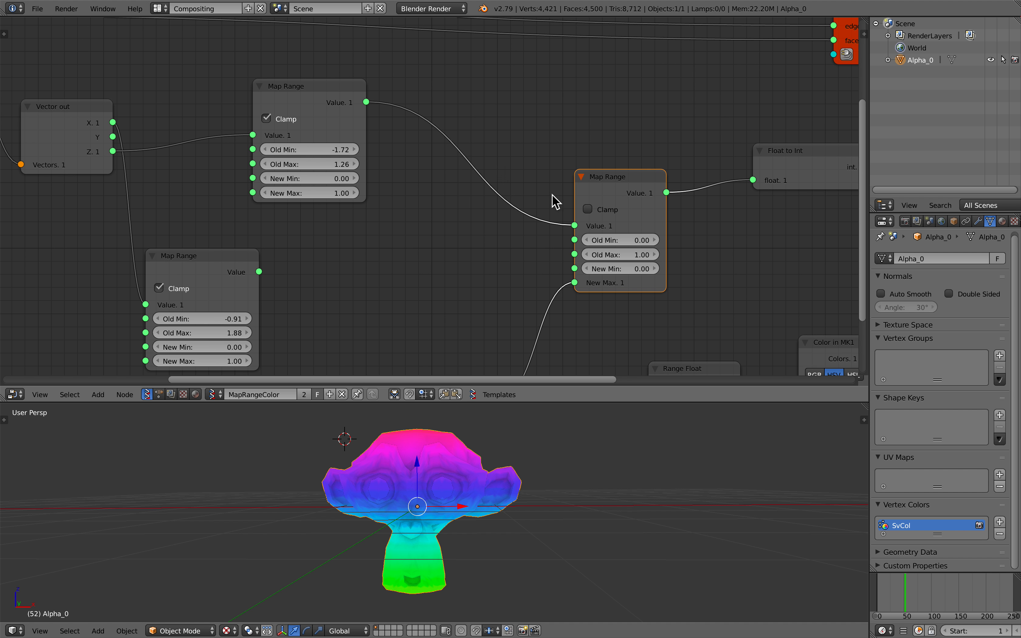
middle_drag(554, 226, 544, 164)
Step: Set the integer node feeding New Max to 26 and save over the current blend file
drag(439, 321, 414, 280)
middle_drag(436, 284, 424, 267)
key(ctrl+s)
click(423, 267)
drag(405, 290, 398, 259)
key(ctrl+s)
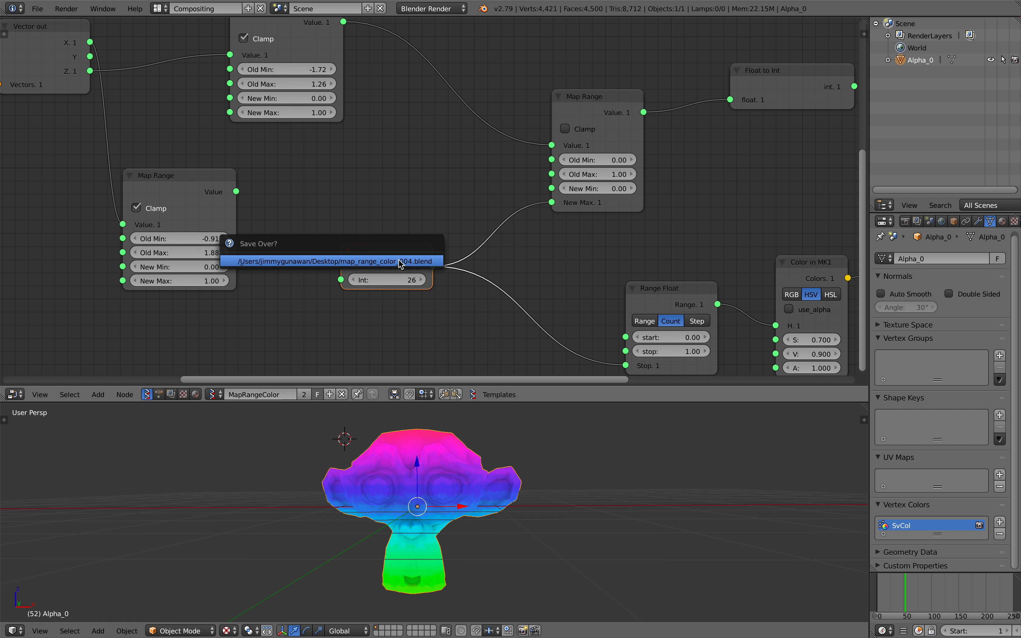
click(397, 259)
Step: Shift the integer and Range Float nodes back towards the start of the tree and save the blend file
middle_drag(398, 259, 392, 261)
drag(377, 249, 359, 243)
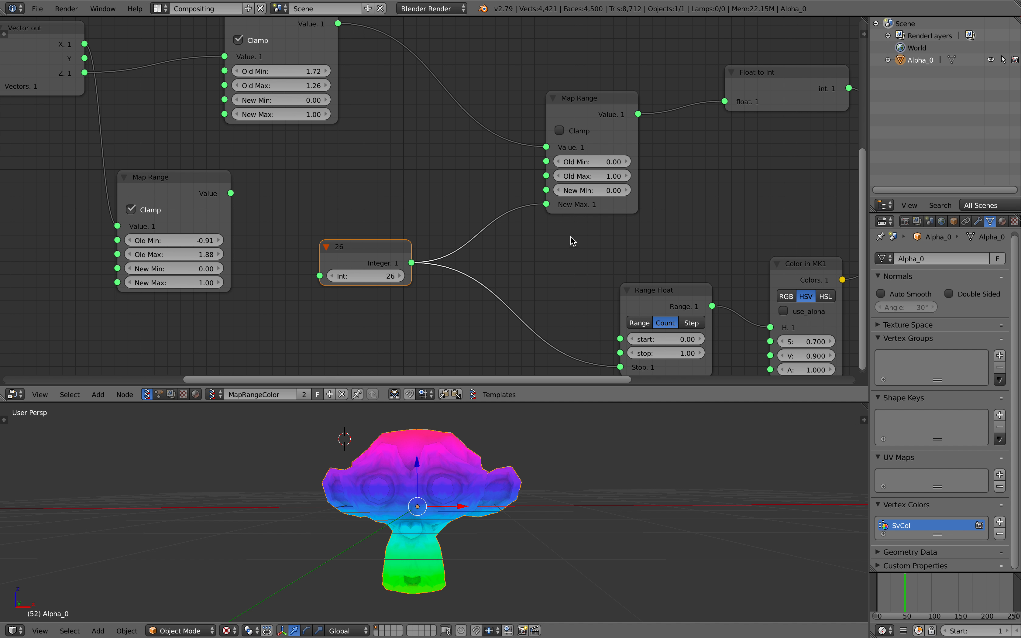
middle_drag(590, 204, 471, 208)
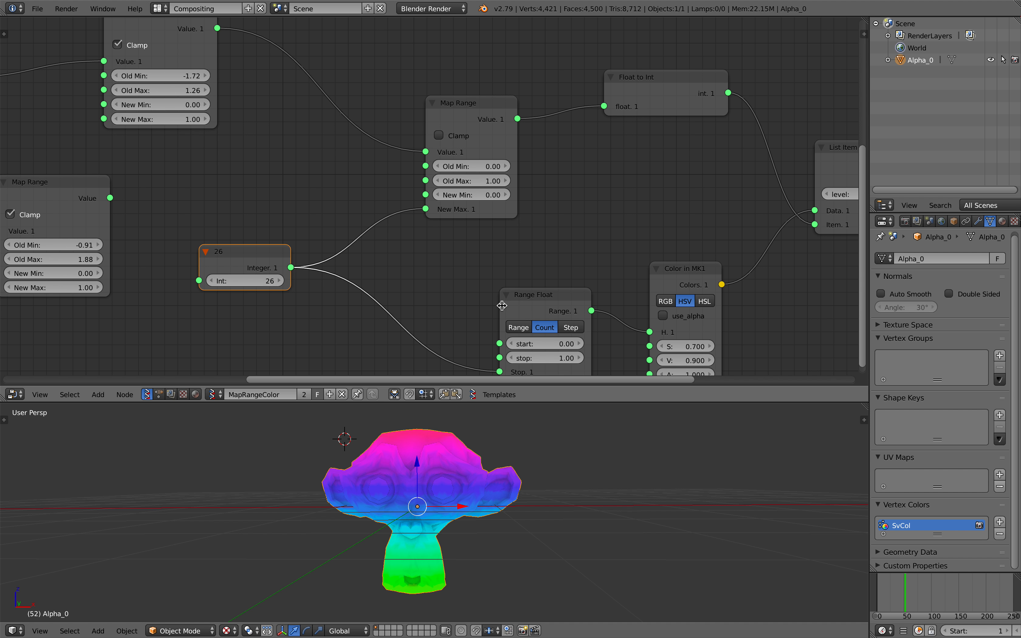
drag(539, 298, 498, 279)
middle_drag(497, 278, 478, 266)
scroll(527, 276, down, 1)
middle_drag(544, 278, 505, 297)
key(ctrl+s)
click(505, 297)
Step: Arrange the Color in MK1 and Range Float nodes between the integer and List Item nodes
drag(594, 269, 583, 253)
drag(419, 282, 440, 288)
scroll(366, 297, up, 1)
middle_drag(364, 298, 425, 283)
drag(466, 283, 452, 279)
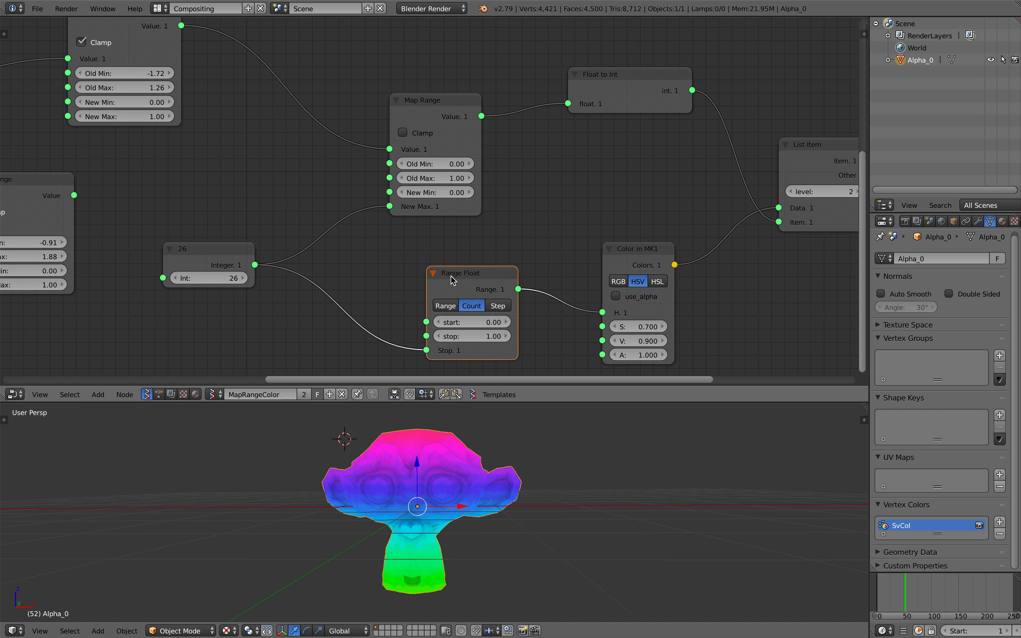
drag(464, 277, 453, 274)
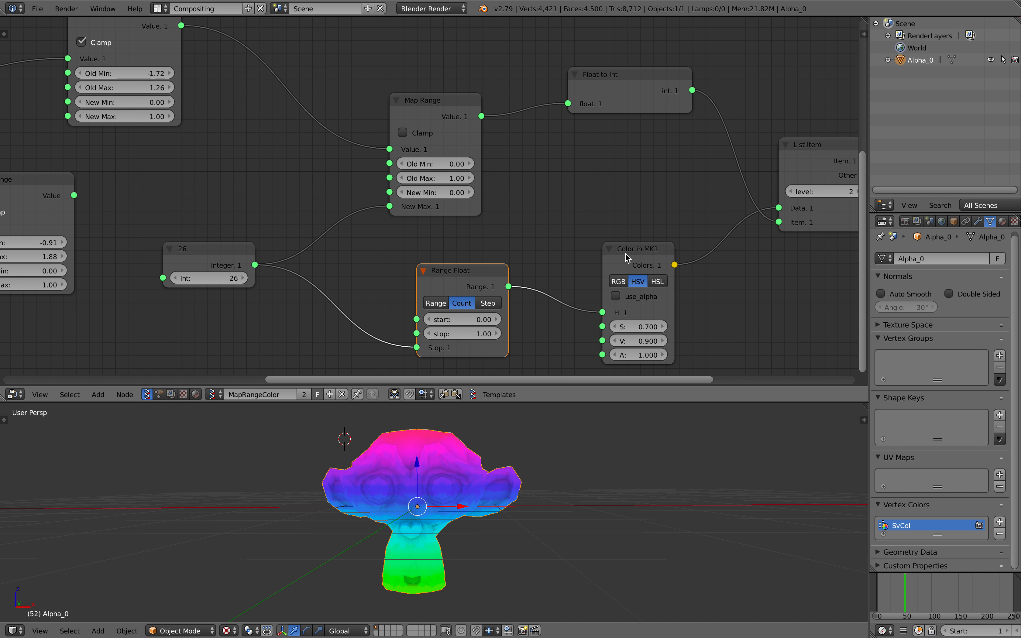
Step: Move Color in MK1 next to Range Float and set its S to 0.718 and V to 0.912
drag(625, 254, 579, 259)
middle_drag(609, 300, 591, 287)
middle_drag(578, 424, 490, 430)
middle_drag(461, 323, 475, 329)
drag(611, 315, 619, 315)
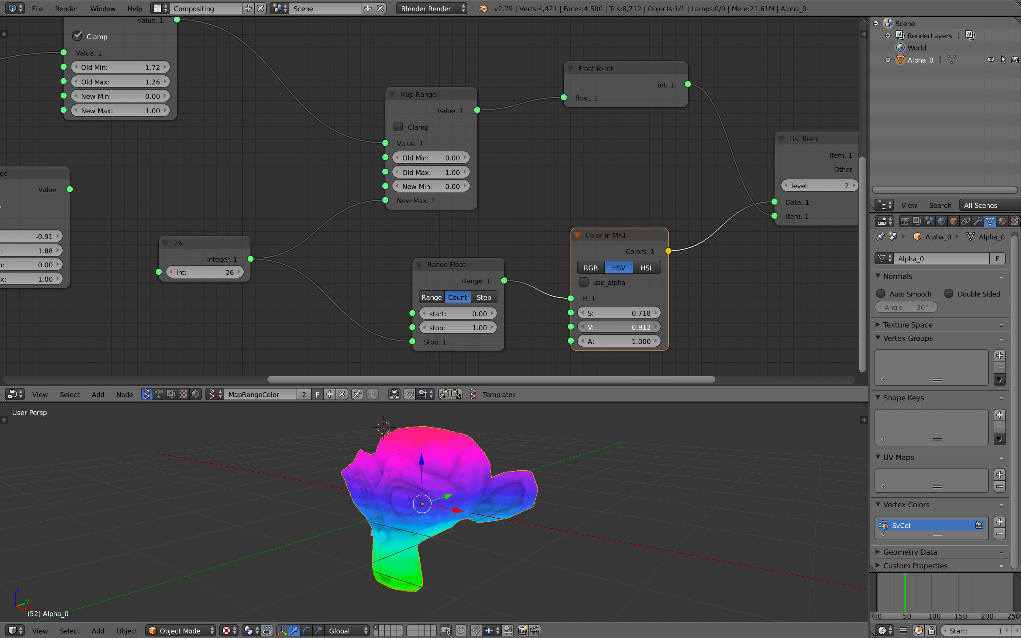
Step: Make room between Range Float and Color in MK1 and add a Random Num Gen node there
drag(461, 282, 420, 261)
middle_drag(474, 329, 506, 279)
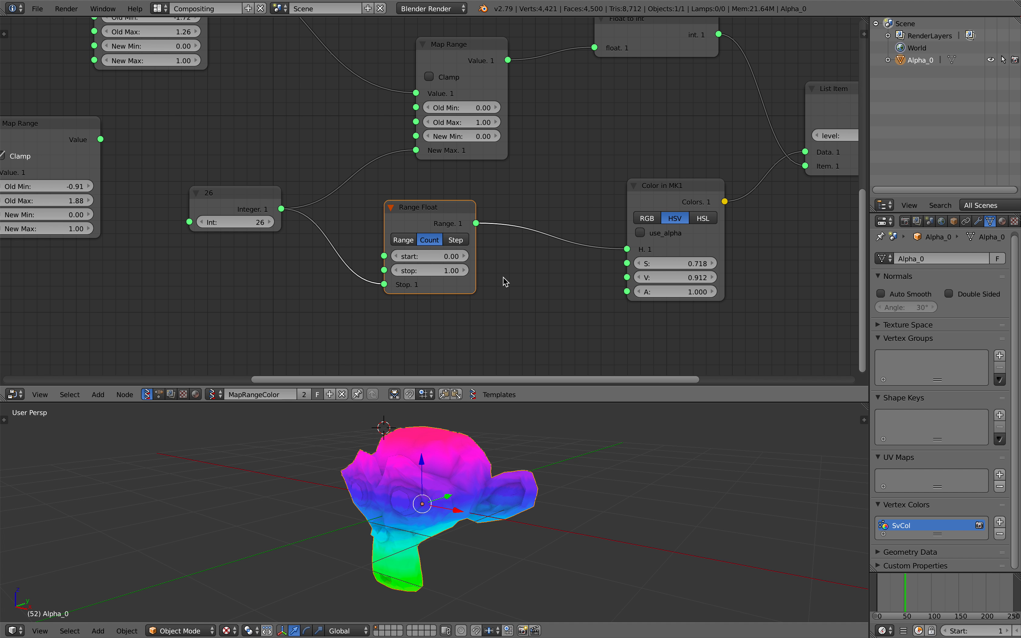
scroll(507, 279, down, 1)
key(alt+space)
text(random n)
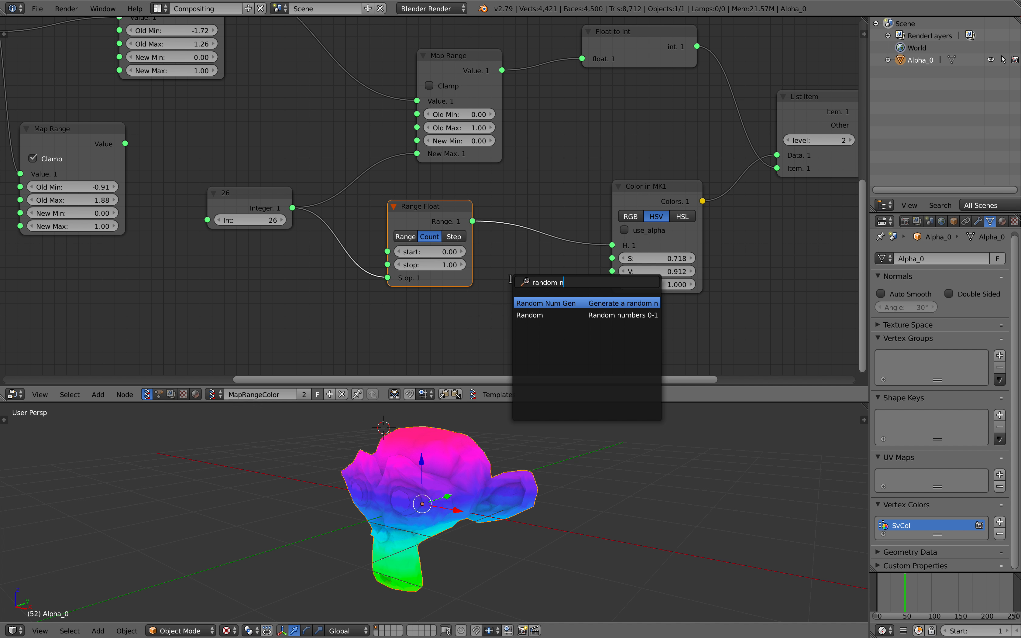
key(Return)
click(479, 247)
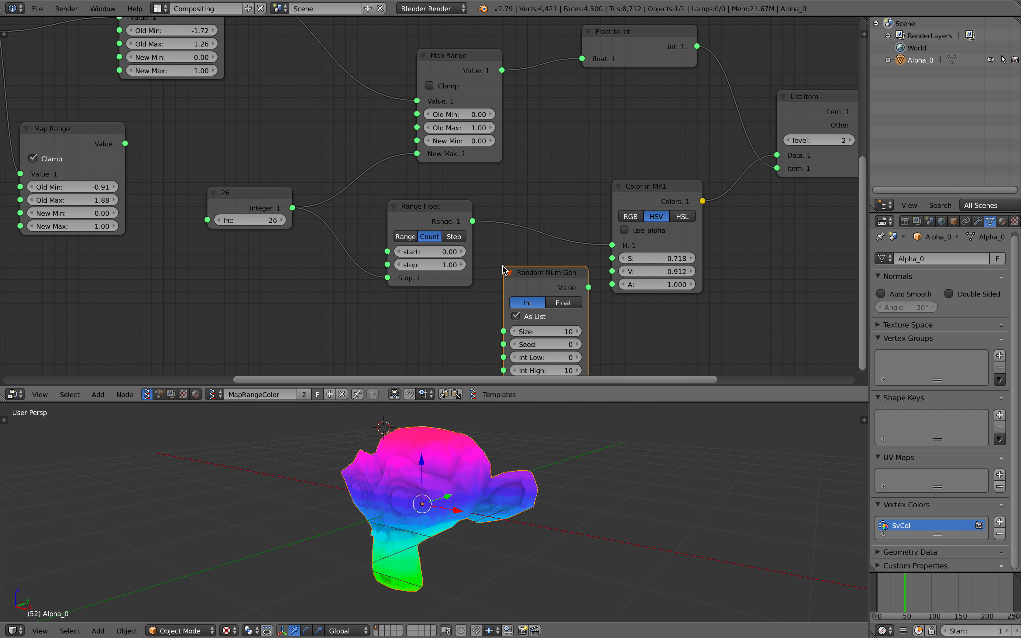
Step: Switch Random Num Gen to Float, feed the integer into its Size and connect its Value to Color in MK1's H input
scroll(463, 276, down, 1)
middle_drag(462, 279, 486, 266)
drag(335, 193, 440, 248)
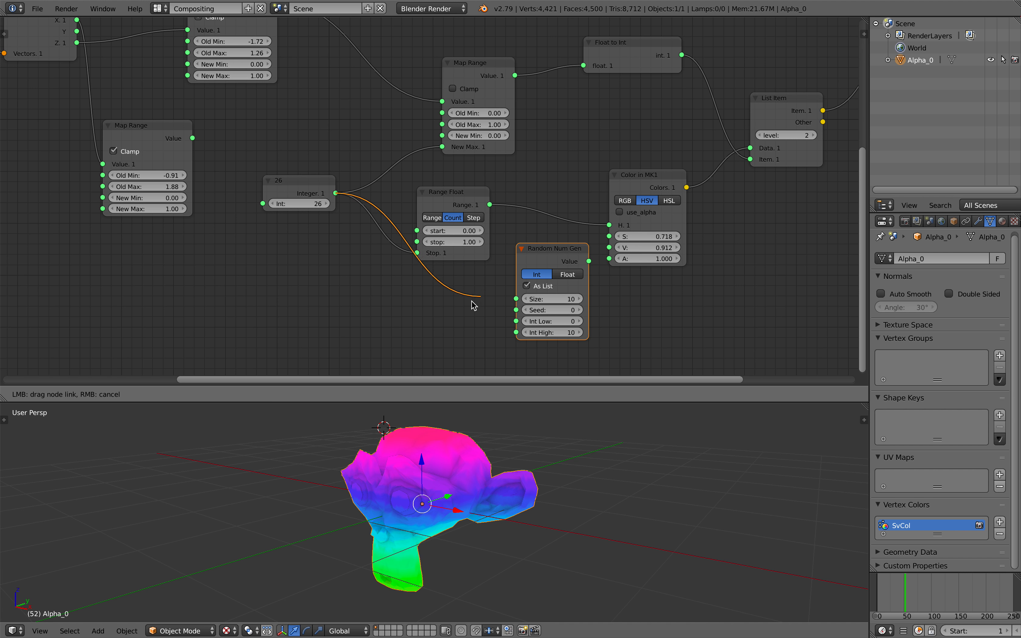
click(566, 274)
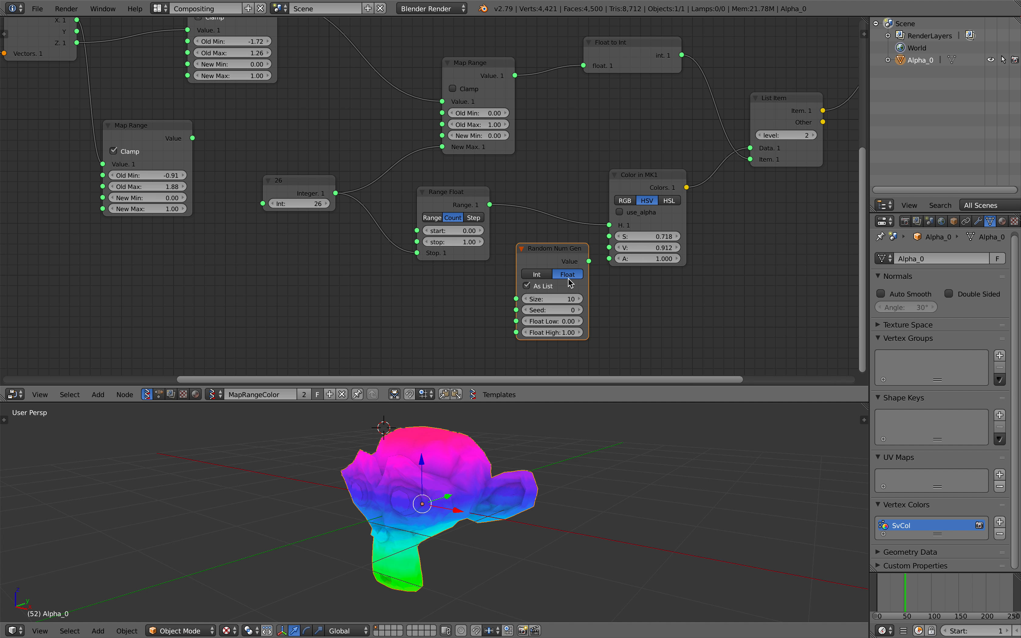
drag(336, 193, 460, 259)
drag(573, 262, 608, 225)
Step: Set Random Num Gen's Seed to 146 and shift the node slightly back towards Range Float
middle_drag(491, 467, 371, 451)
drag(551, 314, 590, 310)
drag(565, 249, 540, 243)
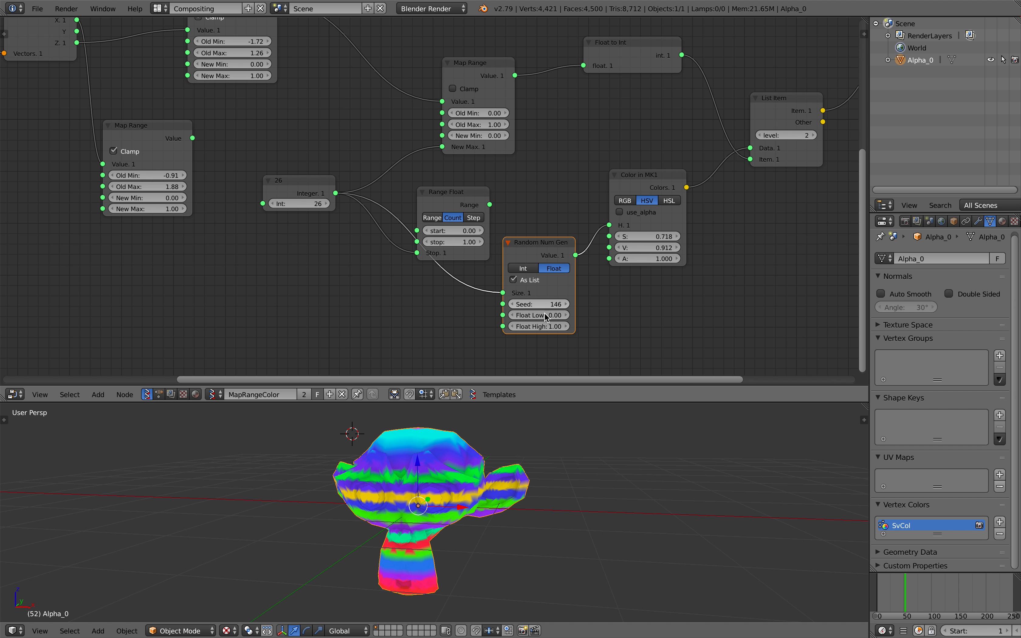
mouse_move(519, 451)
middle_down()
mouse_move(552, 451)
mouse_move(527, 453)
middle_up()
middle_drag(426, 268, 487, 292)
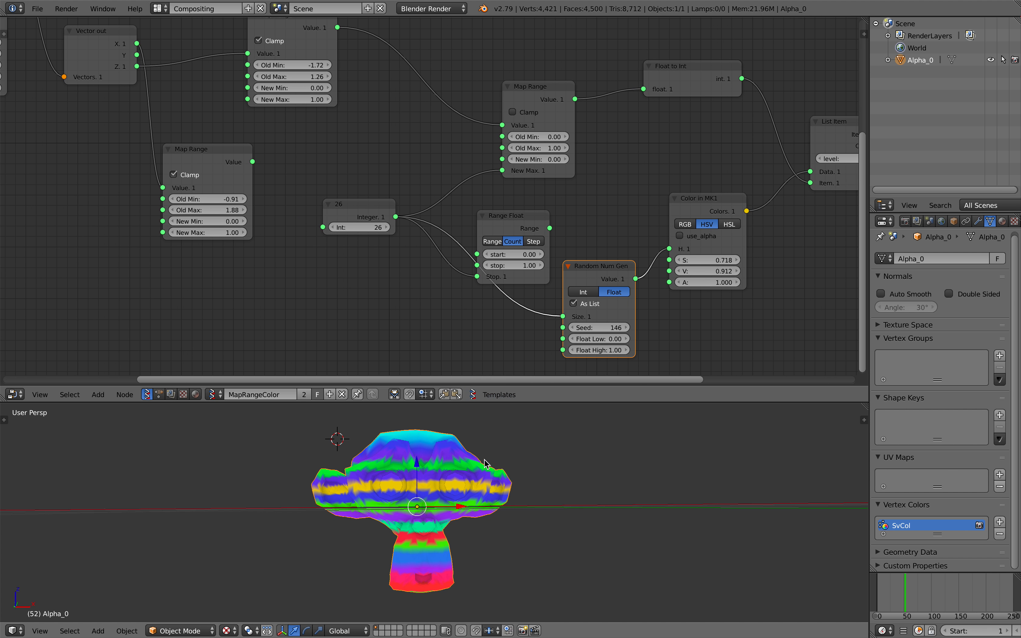
Step: Set the integer node to 46 and the Subdivide node's Number of Cuts to 3
scroll(453, 471, down, 1)
middle_drag(15, 74, 293, 180)
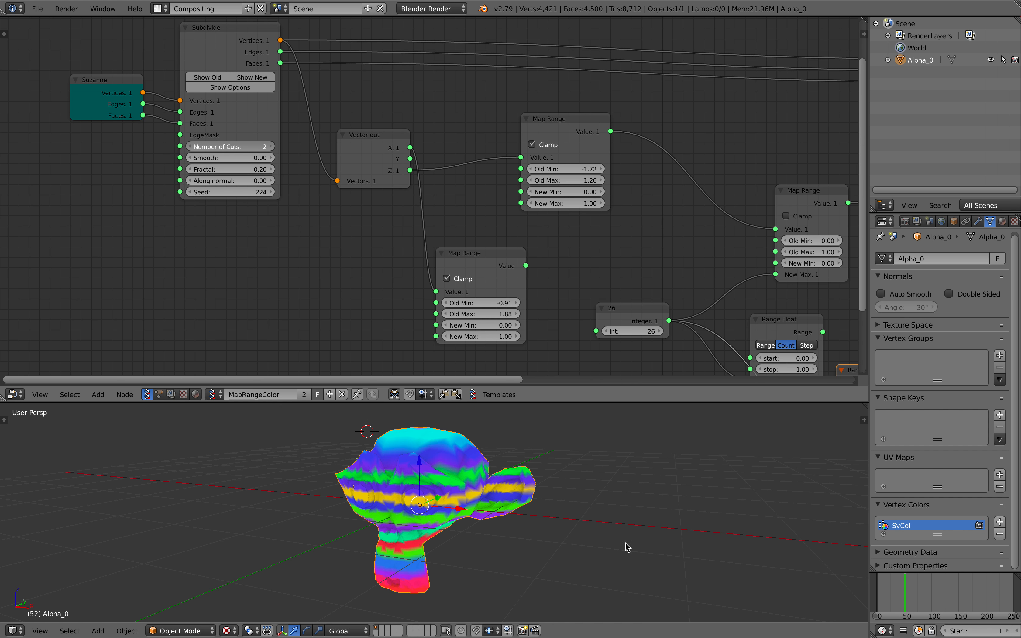
middle_drag(303, 458, 334, 458)
middle_drag(575, 314, 488, 306)
drag(545, 323, 588, 323)
middle_drag(560, 417, 539, 419)
middle_drag(650, 298, 406, 219)
click(320, 237)
middle_drag(254, 187, 595, 323)
scroll(225, 170, up, 3)
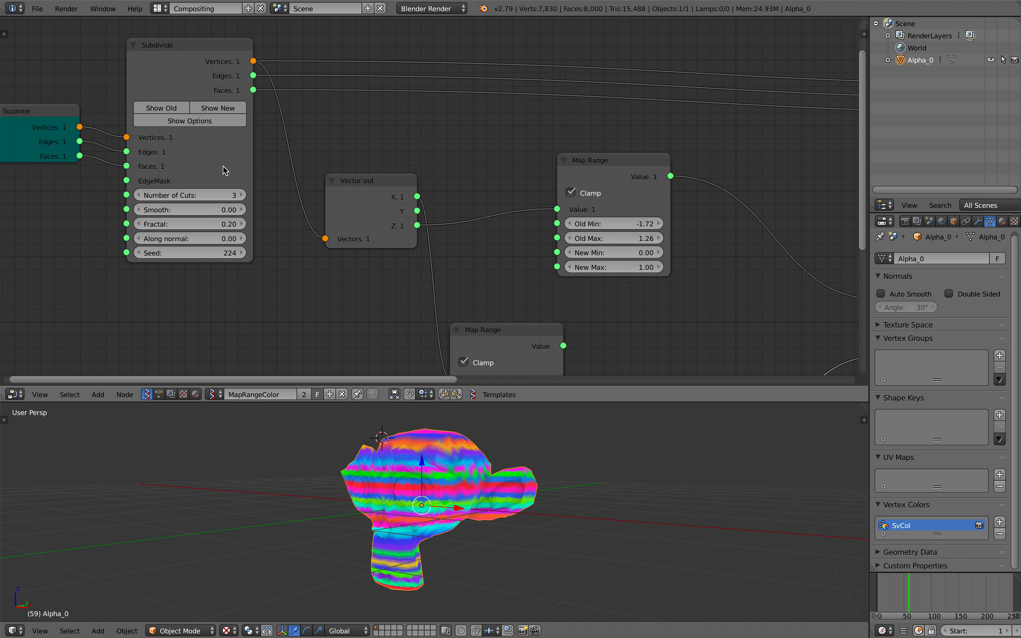
Step: Save the blend file over the existing version
middle_drag(421, 529, 440, 535)
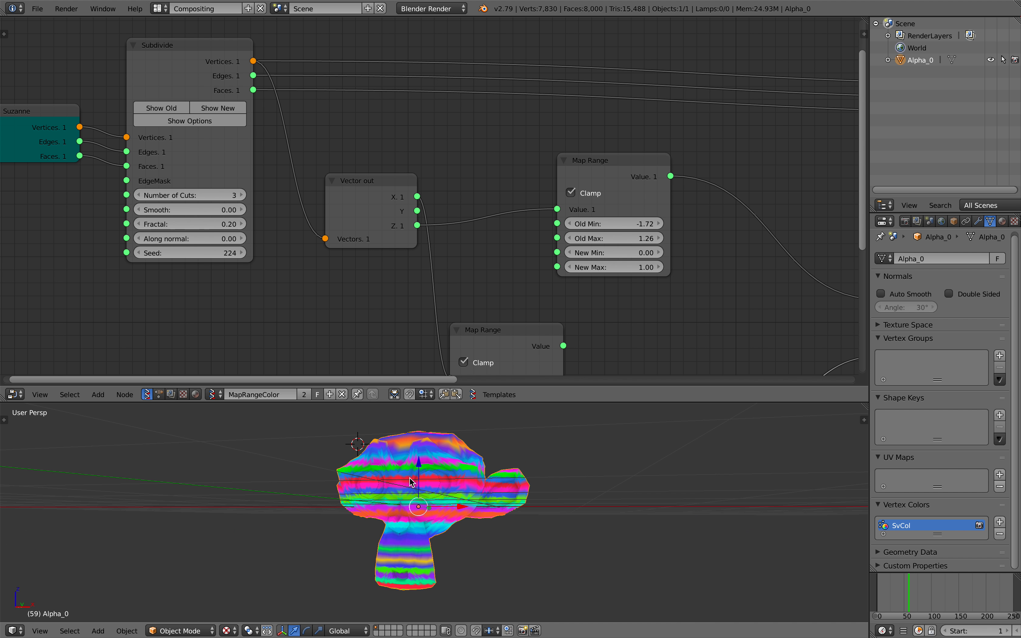
middle_drag(552, 294, 417, 279)
key(ctrl+s)
click(435, 277)
middle_drag(470, 472, 379, 477)
Step: Rearrange the Float to Int, List Item and Vertex color new nodes at the end of the tree and save the blend file
scroll(529, 297, down, 3)
middle_drag(529, 297, 357, 246)
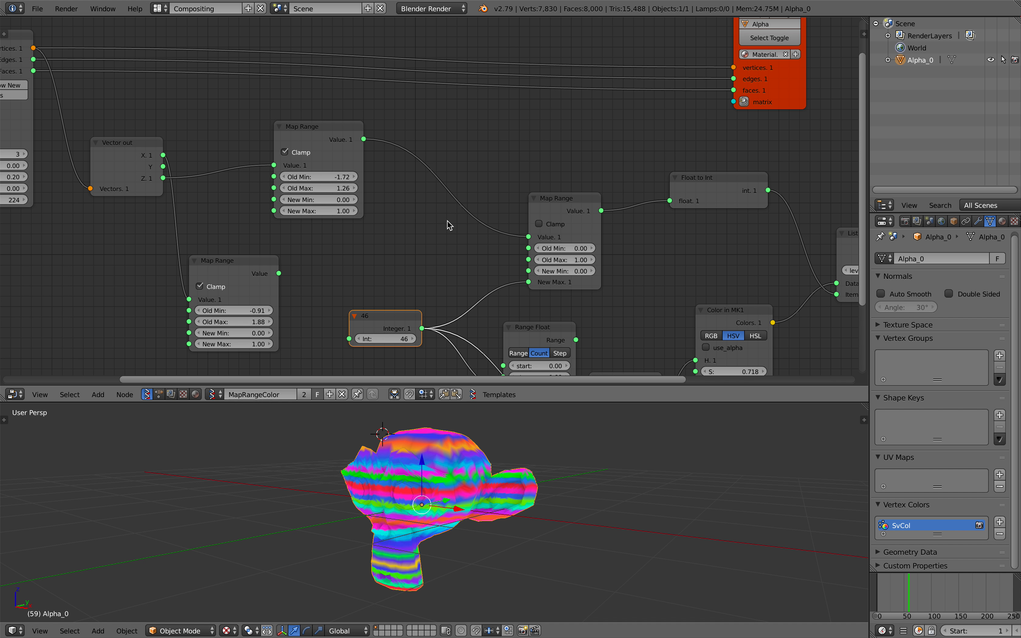
middle_drag(454, 223, 337, 173)
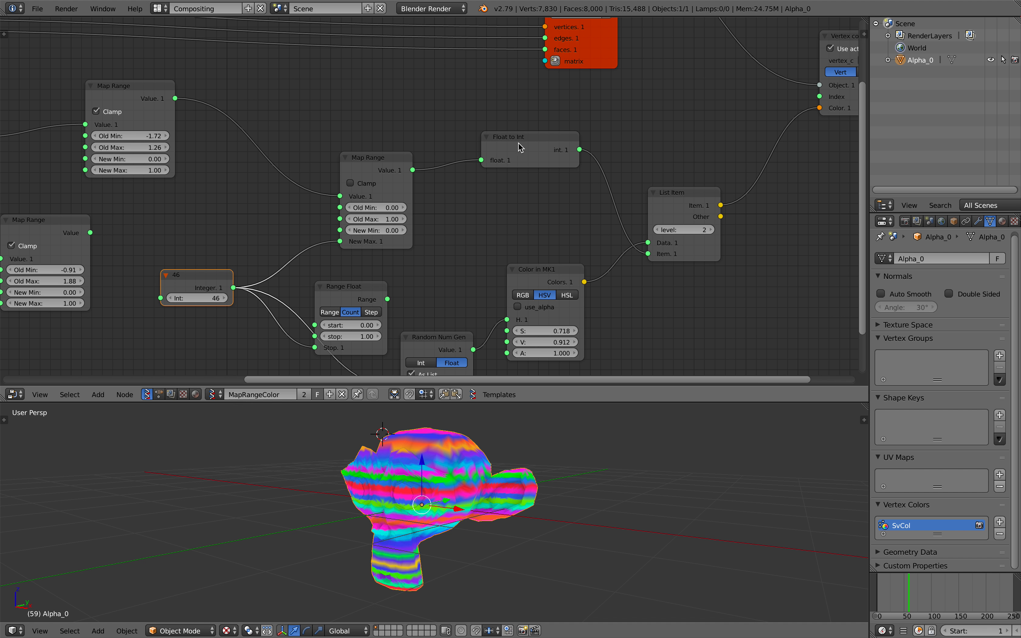
drag(519, 141, 514, 172)
middle_drag(515, 183, 479, 194)
drag(620, 209, 639, 207)
middle_drag(622, 193, 396, 243)
drag(630, 156, 655, 147)
middle_drag(462, 231, 572, 222)
drag(553, 244, 560, 221)
middle_drag(478, 495, 434, 457)
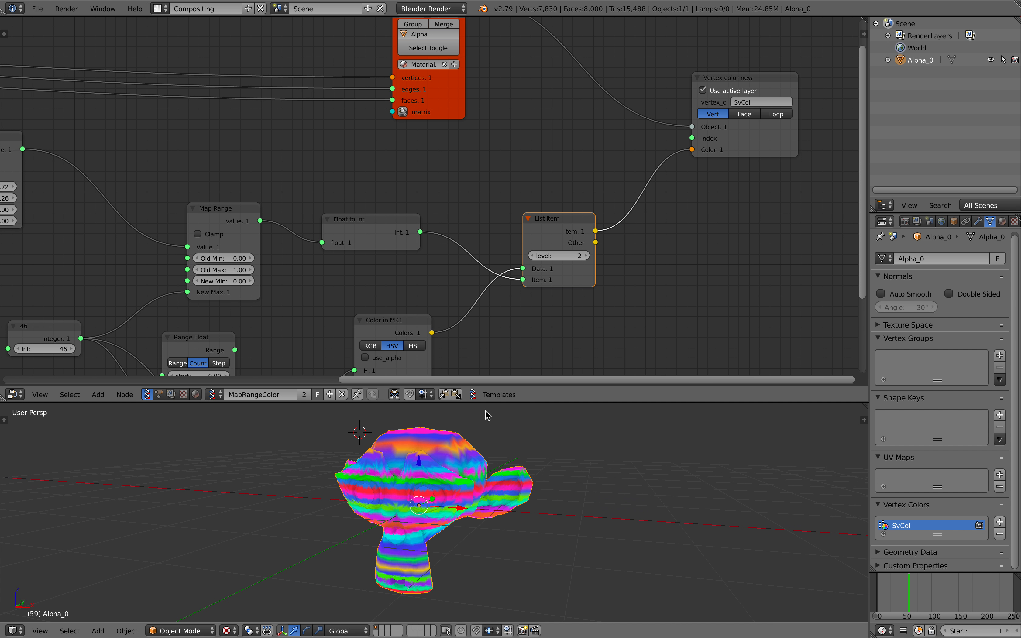
middle_drag(550, 263, 557, 282)
middle_drag(579, 211, 557, 254)
key(ctrl+s)
click(620, 202)
Step: Tidy the Float to Int and Color in MK1 nodes and move Viewer BMesh closer to Vertex color new
scroll(557, 253, up, 1)
scroll(523, 269, down, 1)
middle_drag(530, 265, 552, 248)
drag(400, 205, 406, 214)
middle_drag(407, 232, 433, 207)
drag(424, 272, 428, 248)
drag(415, 179, 430, 180)
middle_drag(553, 187, 481, 272)
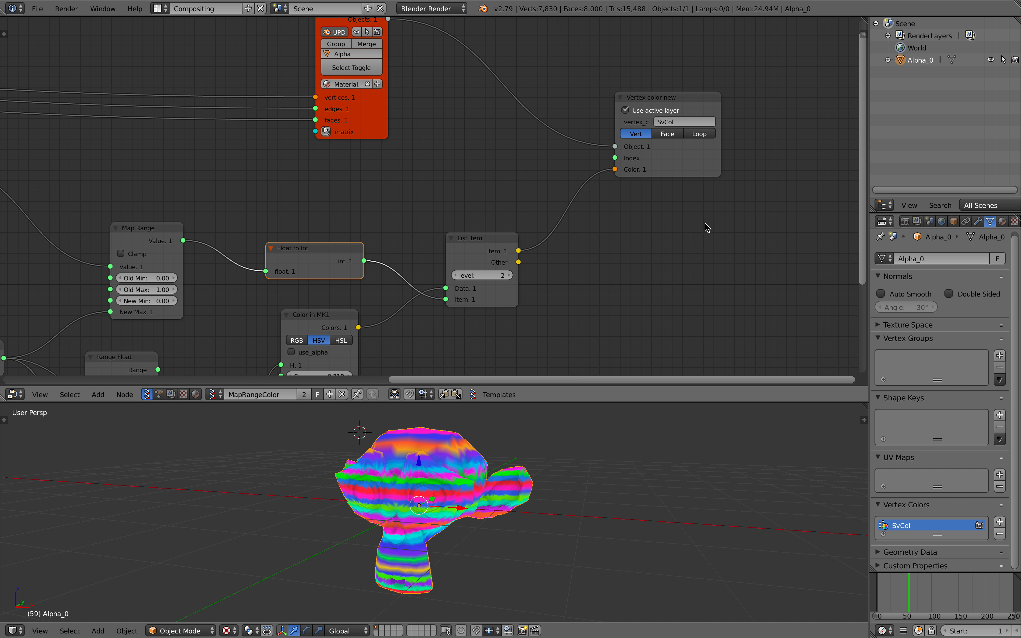
middle_drag(461, 193, 468, 235)
middle_drag(354, 62, 415, 136)
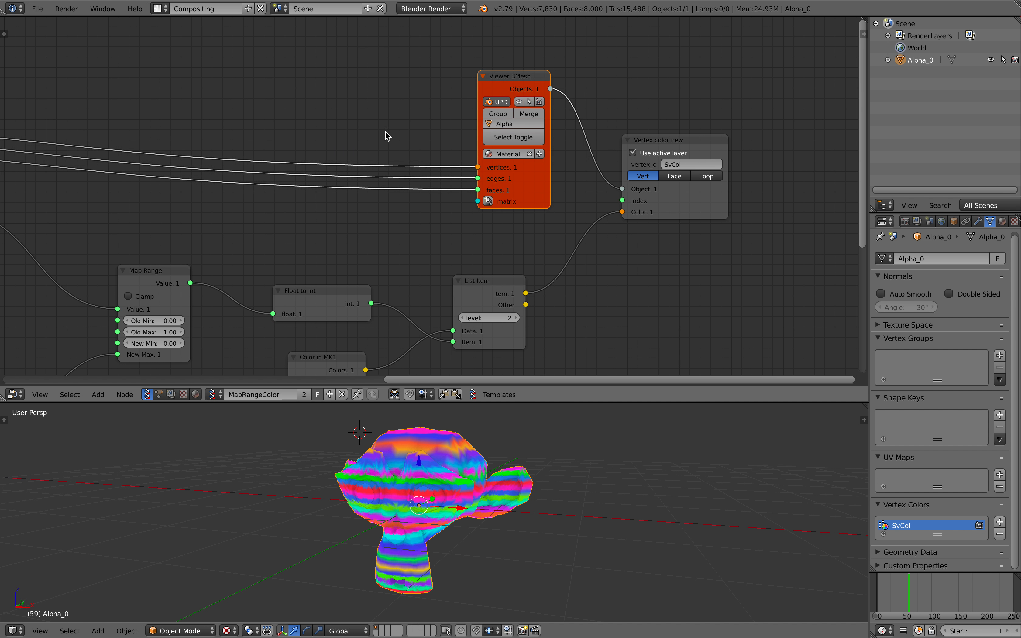
Step: Examine the coloured Suzanne and the overall layout of the node tree
scroll(414, 137, down, 3)
scroll(448, 463, down, 2)
middle_drag(438, 481, 498, 493)
middle_drag(420, 416, 389, 432)
middle_drag(524, 240, 485, 235)
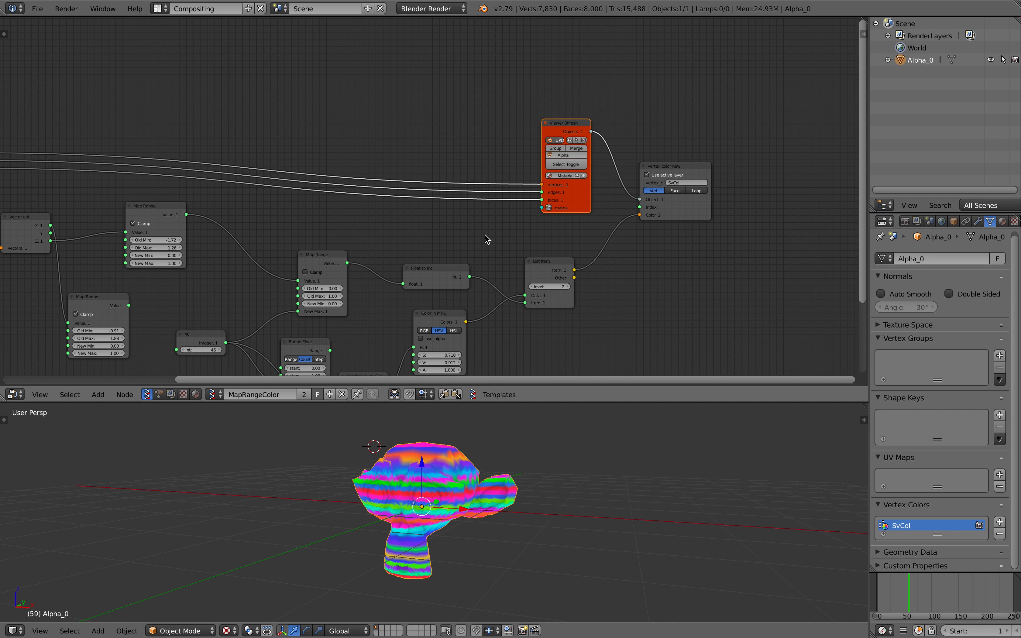
scroll(485, 238, up, 2)
scroll(594, 234, up, 1)
scroll(601, 236, up, 1)
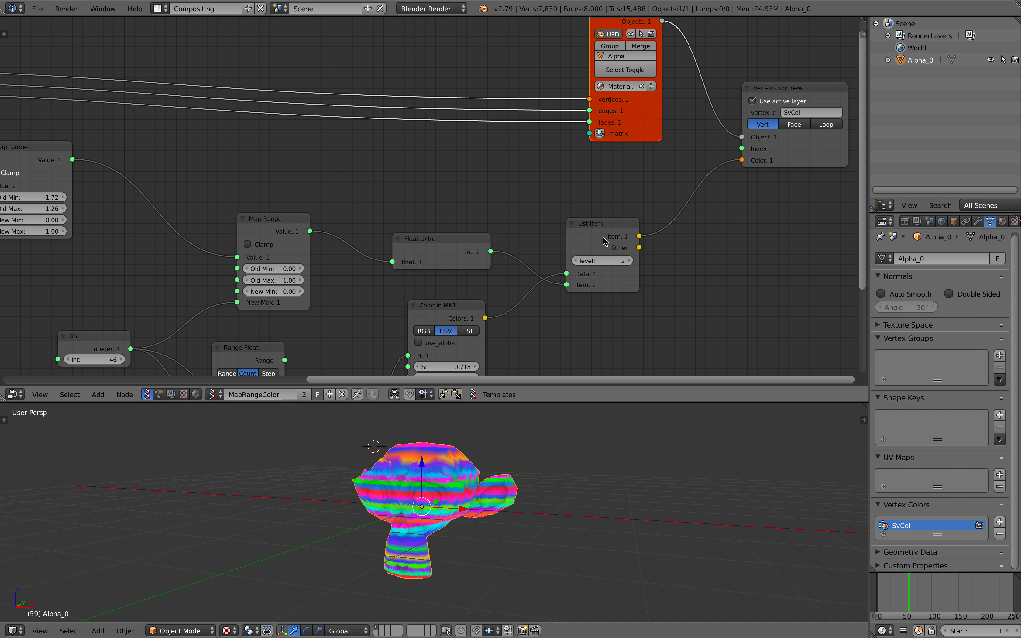
Step: Fine-tune the placement of the List Item, Float to Int, unclamped Map Range and integer nodes
drag(602, 237, 614, 234)
middle_drag(462, 304, 475, 295)
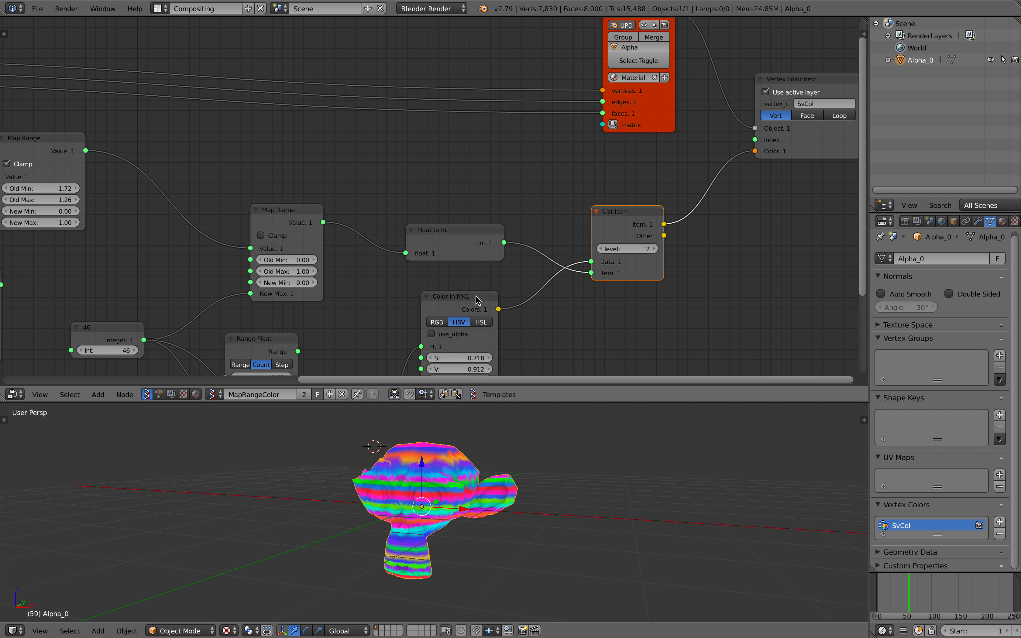
drag(629, 217, 638, 214)
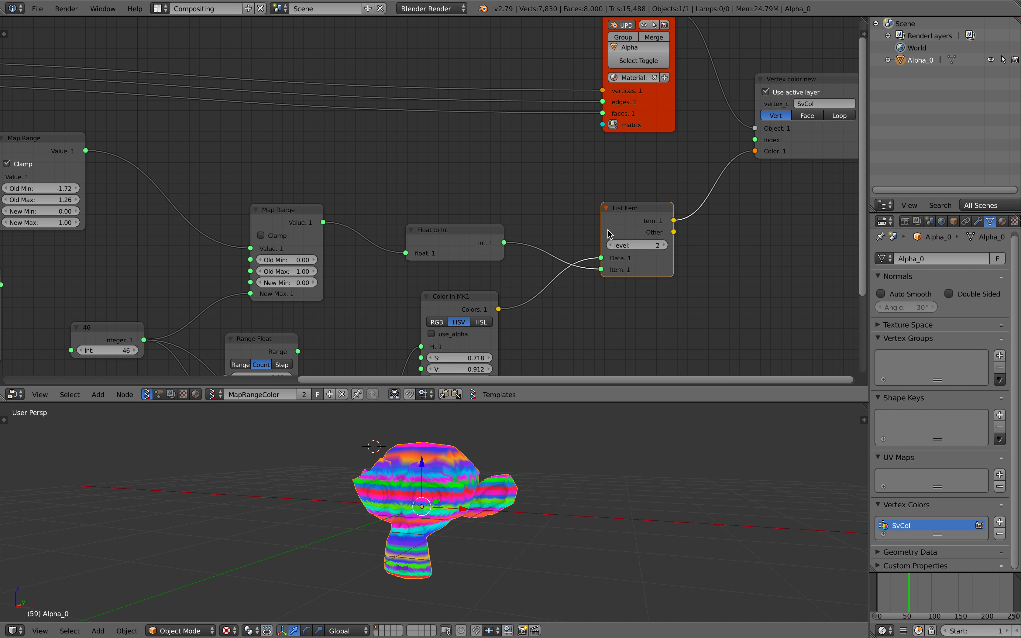
drag(475, 233, 482, 223)
middle_drag(536, 307, 552, 315)
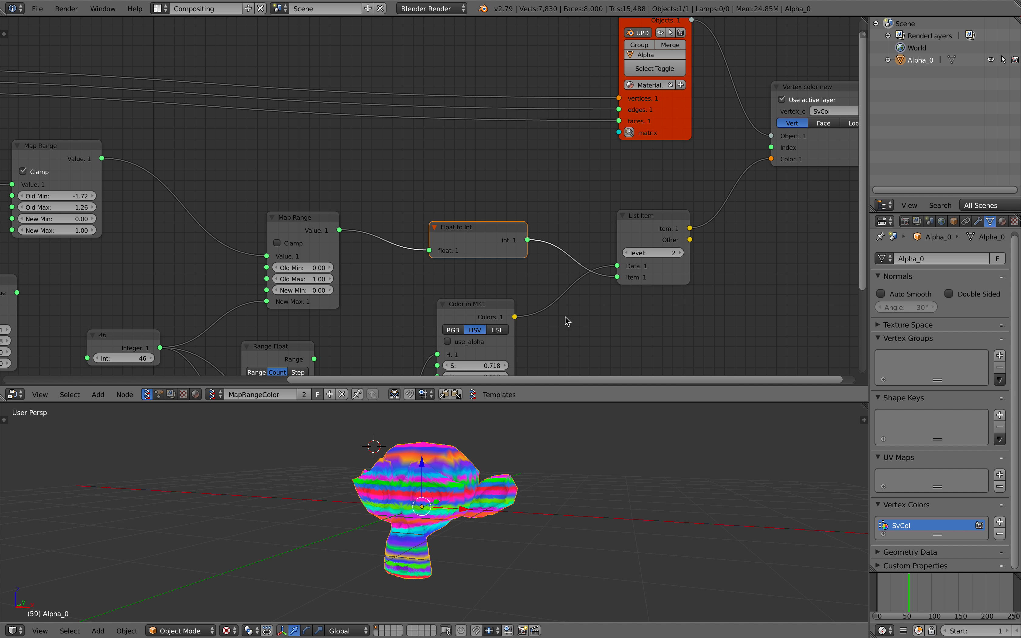
middle_drag(493, 288, 513, 296)
drag(475, 236, 472, 226)
drag(323, 230, 339, 211)
middle_drag(270, 236, 403, 216)
drag(325, 316, 329, 308)
Step: Try an Old Min of -2.976 on the unclamped Map Range and reset it to 0
scroll(422, 211, up, 1)
drag(546, 230, 422, 230)
click(547, 231)
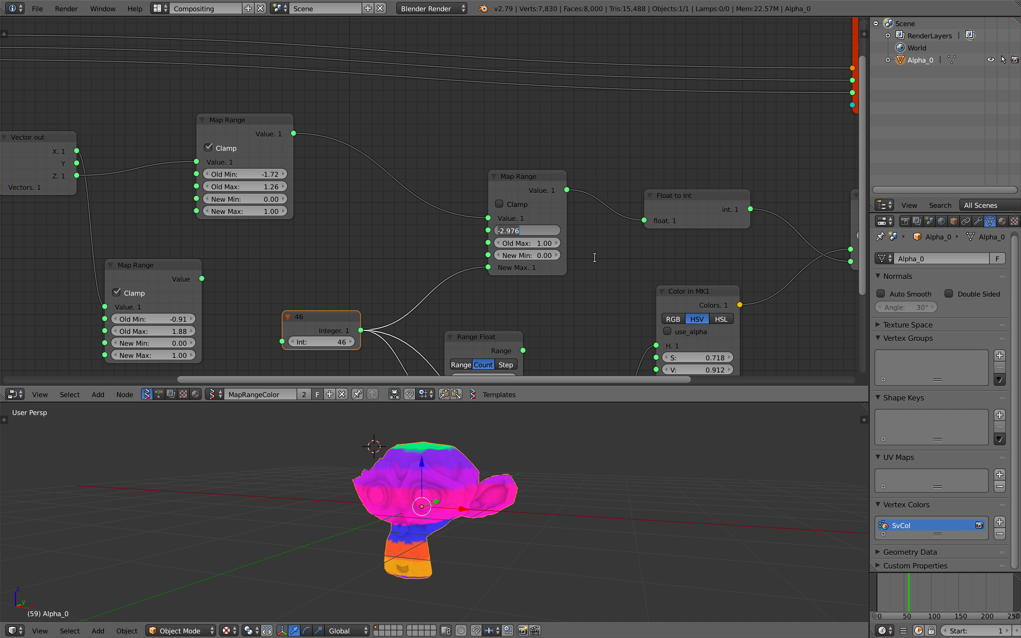
text(0)
key(Return)
Step: Save the blend file
middle_drag(543, 533, 574, 526)
key(ctrl+s)
click(574, 526)
Step: Try Range Float as the H input of Color in MK1 and reconnect Random Num Gen in its place
middle_drag(469, 304, 453, 232)
scroll(472, 253, down, 2)
drag(489, 279, 614, 269)
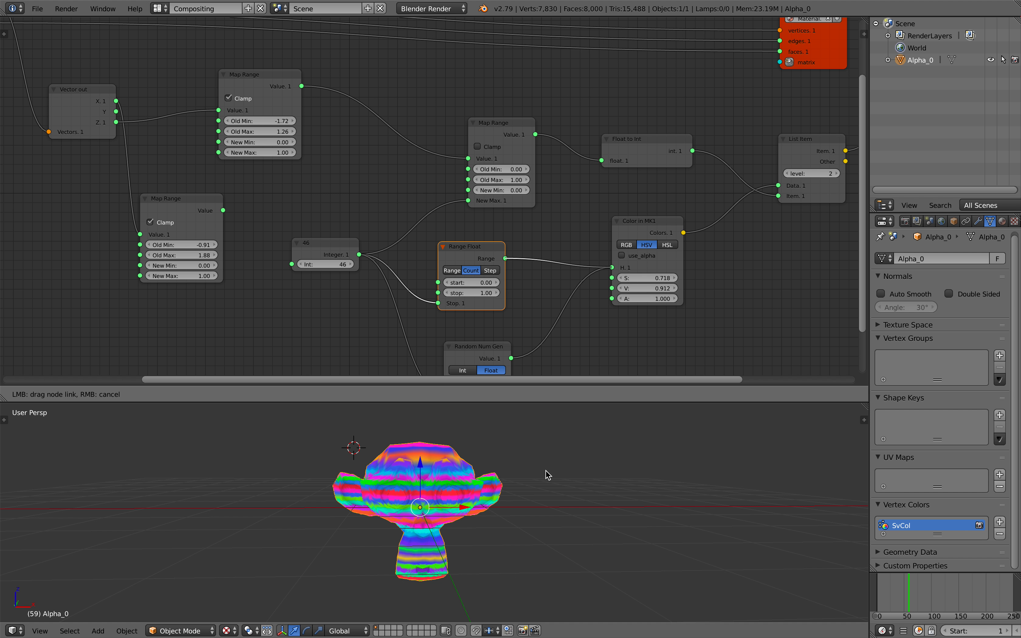
middle_drag(483, 499, 506, 473)
shift+scroll(531, 339, down, 2)
drag(508, 336, 610, 247)
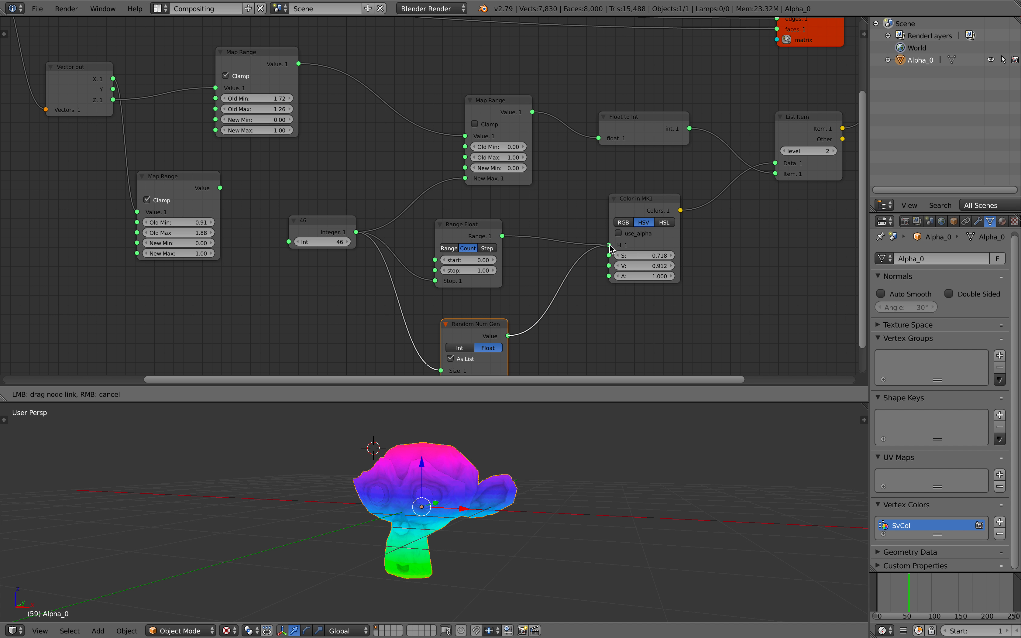
drag(519, 467, 523, 468)
Step: Switch Color in MK1 to RGB with Random Num Gen feeding R, and set the integer node to 20
scroll(578, 234, up, 3)
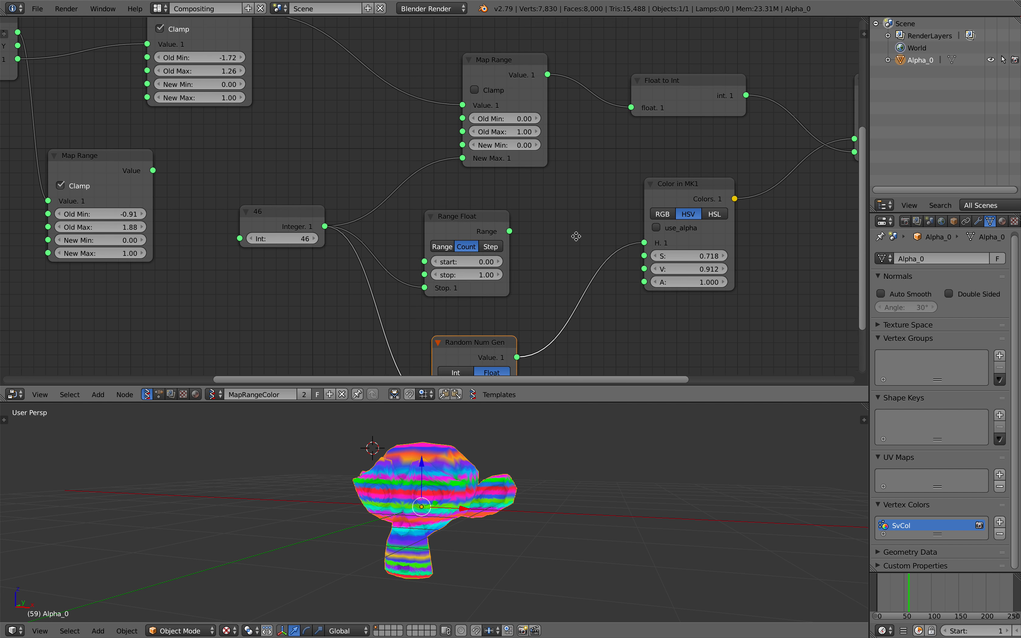
click(641, 198)
drag(618, 226, 582, 242)
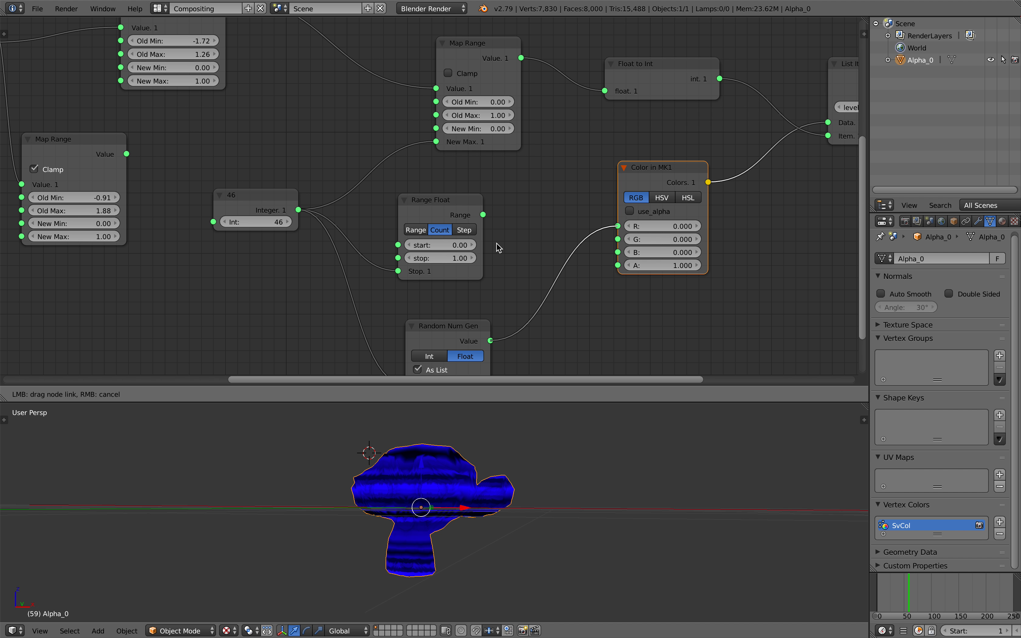
drag(496, 248, 496, 248)
double_click(267, 224)
text(20)
key(Return)
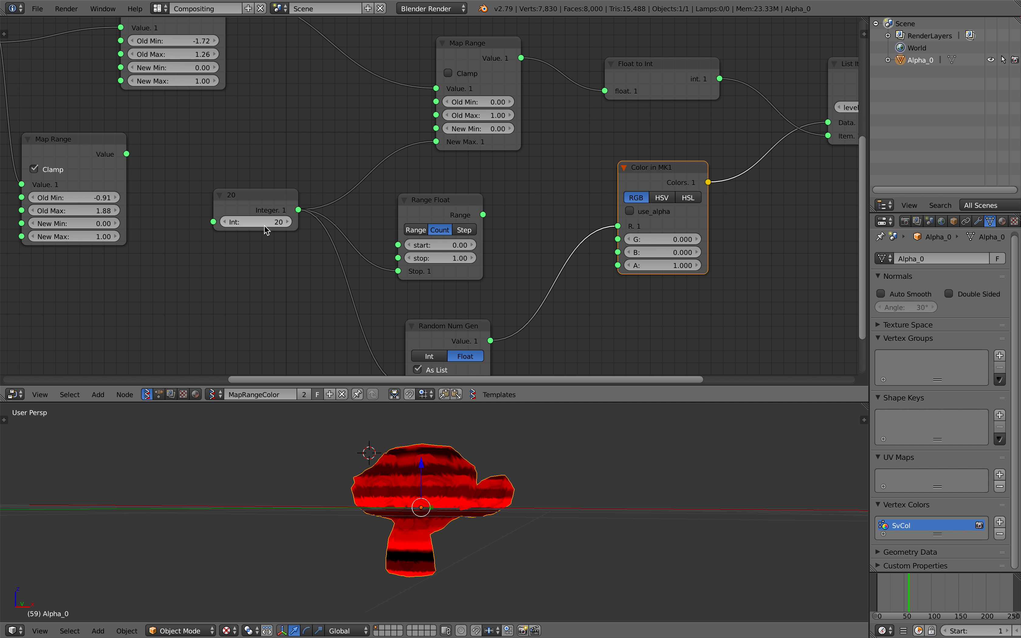
Step: Save the blend file with the red random colouring
middle_drag(427, 418, 443, 479)
key(ctrl+s)
click(443, 478)
scroll(440, 482, down, 2)
key(ctrl+s)
click(441, 485)
Step: Move Suzanne away from Subdivide and insert reroute points on the links between them
scroll(270, 291, down, 4)
middle_drag(253, 304, 574, 328)
middle_drag(237, 241, 528, 321)
drag(428, 137, 215, 118)
shift+right_drag(333, 203, 334, 211)
drag(517, 111, 457, 116)
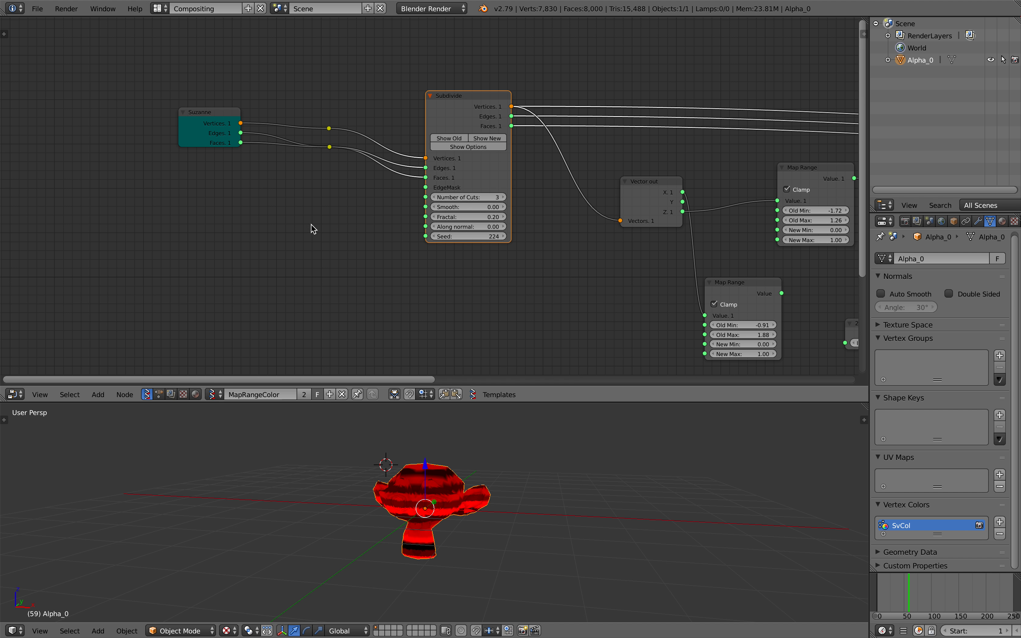
Step: Add a Torus node below the Suzanne node
key(alt+space)
text(donu)
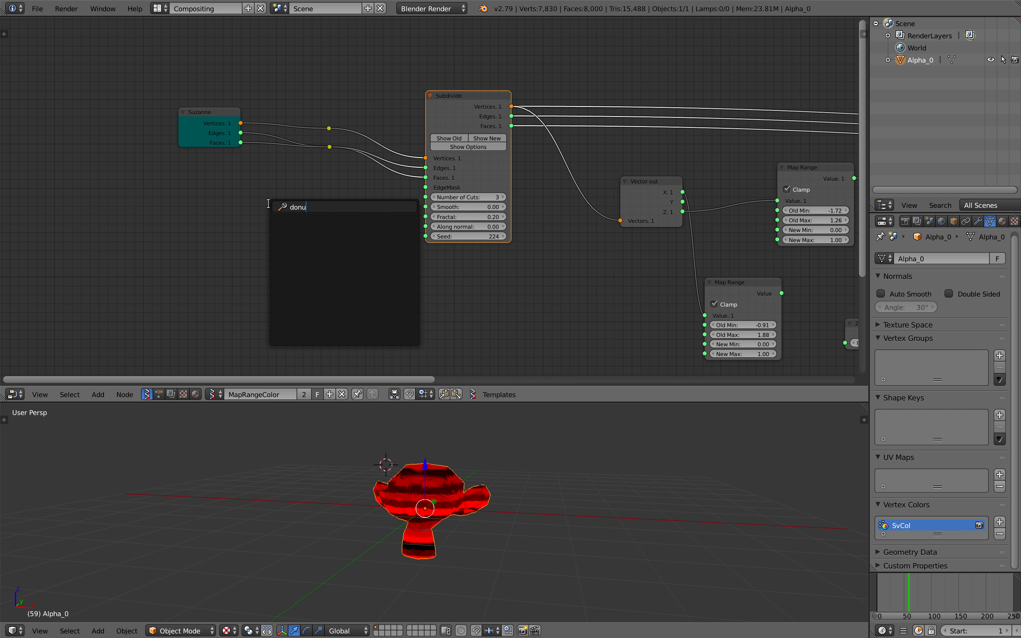
text(toru)
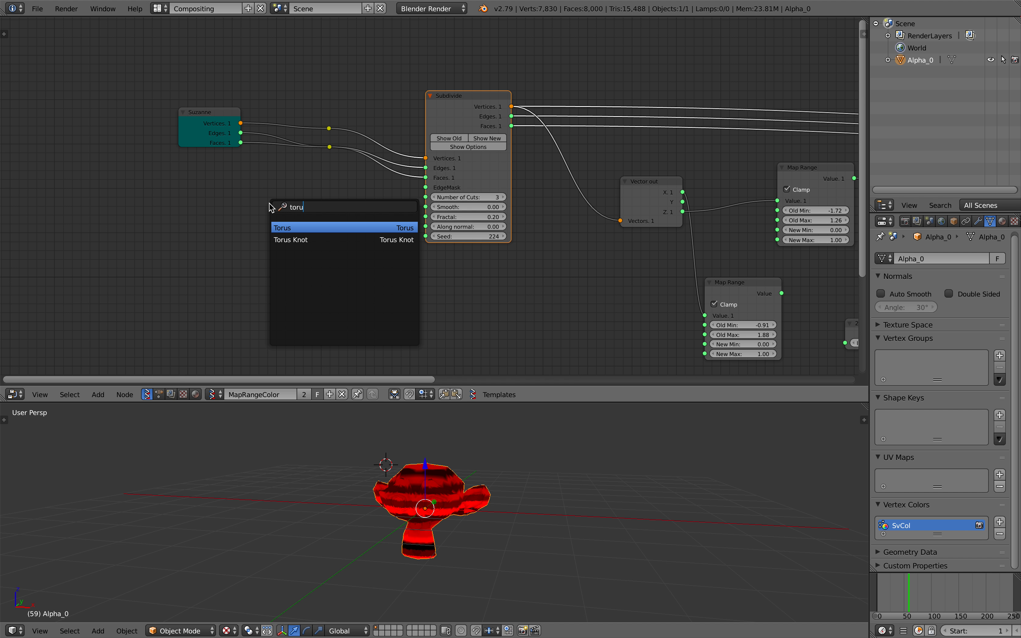
key(Return)
click(212, 183)
scroll(222, 182, up, 2)
Step: Connect the Torus Vertices, Edges and Polygons to three separate reroutes in place of Suzanne's outputs
drag(241, 194, 311, 117)
right_drag(312, 140, 313, 167)
middle_drag(392, 409, 405, 439)
scroll(406, 442, up, 3)
right_drag(252, 212, 235, 208)
drag(225, 202, 308, 160)
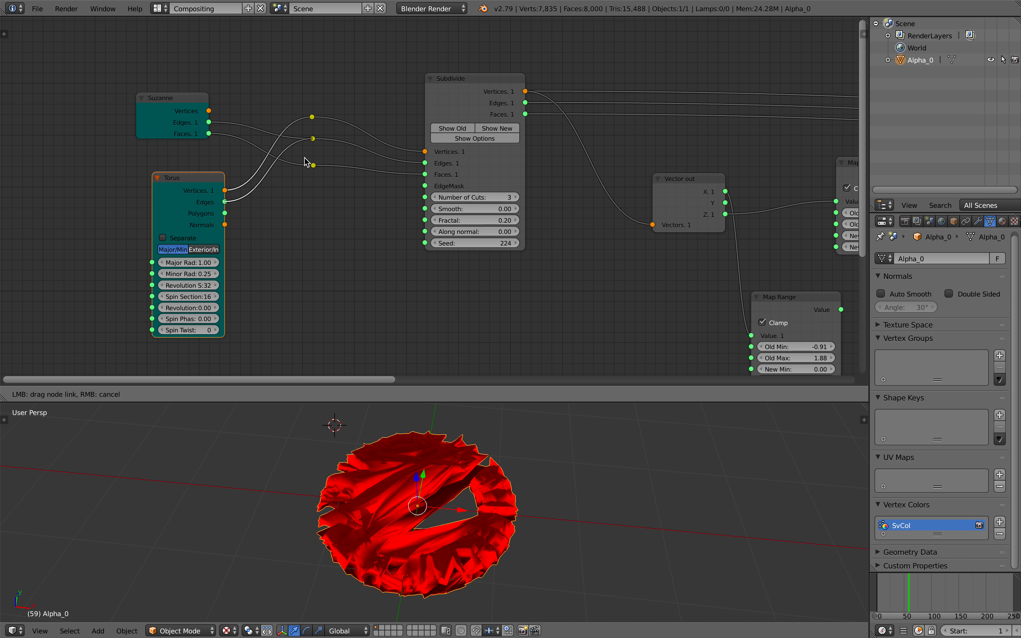
drag(225, 214, 313, 165)
Step: Save the blend file over map_range_color_004.blend
middle_drag(441, 491, 462, 483)
key(ctrl+s)
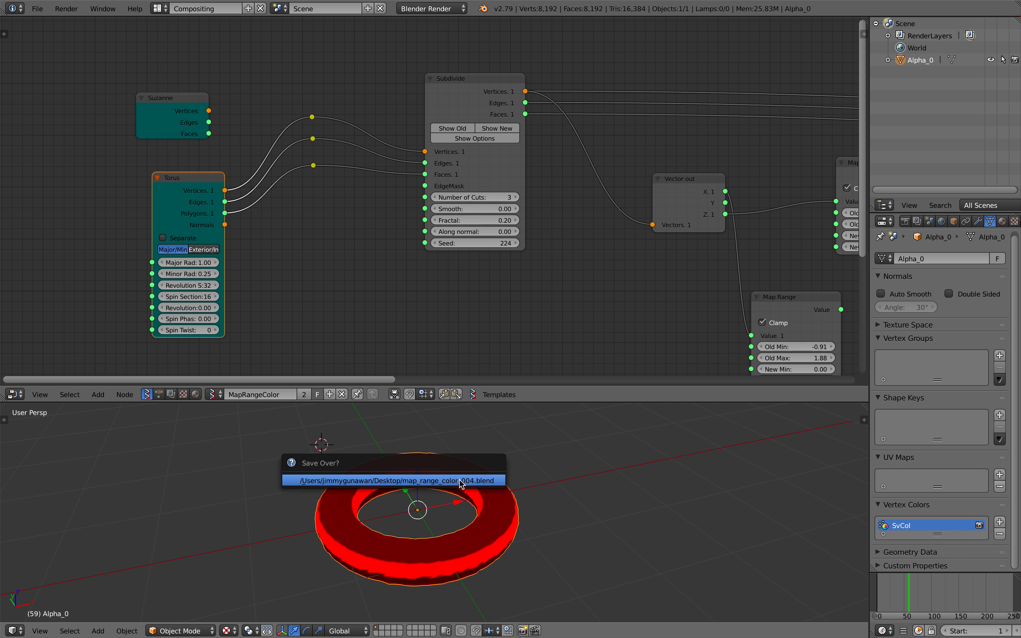
click(463, 483)
Step: Set the Torus node's Major Radius to 1.48 and its Minor Radius to 1.40
middle_drag(215, 274, 240, 242)
drag(230, 231, 253, 230)
click(222, 241)
key(Return)
middle_drag(512, 534, 480, 534)
scroll(497, 502, down, 2)
click(227, 241)
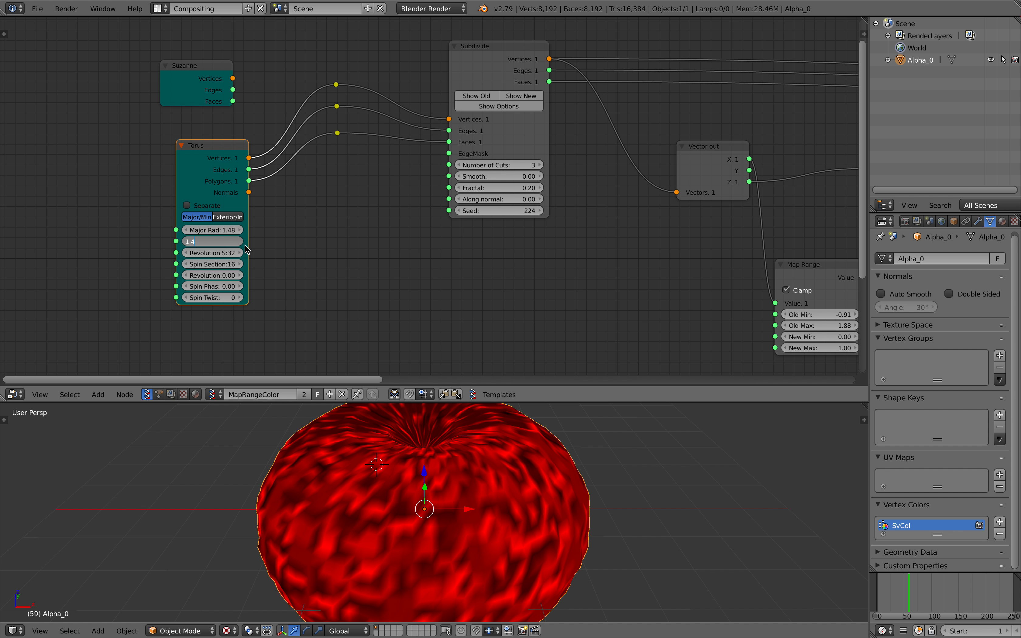
key(Return)
Step: Reduce the Torus Minor Radius to give an open doughnut shape and save the blend file
middle_drag(480, 469, 469, 481)
click(227, 242)
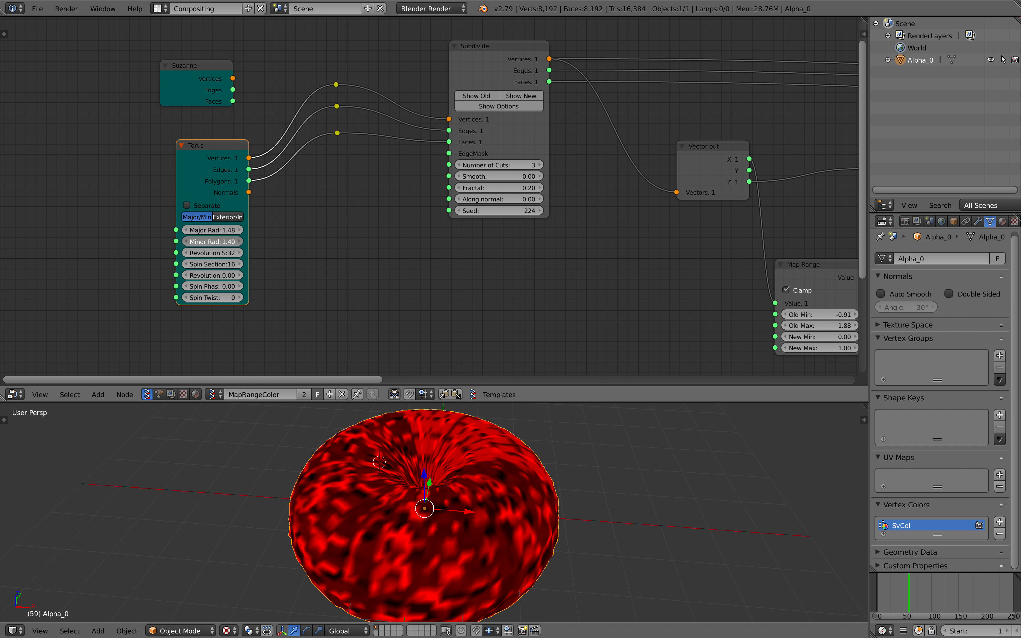
drag(226, 242, 212, 242)
middle_drag(582, 467, 605, 449)
key(ctrl+s)
click(603, 451)
Step: Connect Range Float's Range output to Color in MK1's first input in place of Random Num Gen and switch the node to HSV
middle_drag(707, 290, 21, 231)
scroll(172, 235, up, 1)
middle_drag(173, 234, 105, 224)
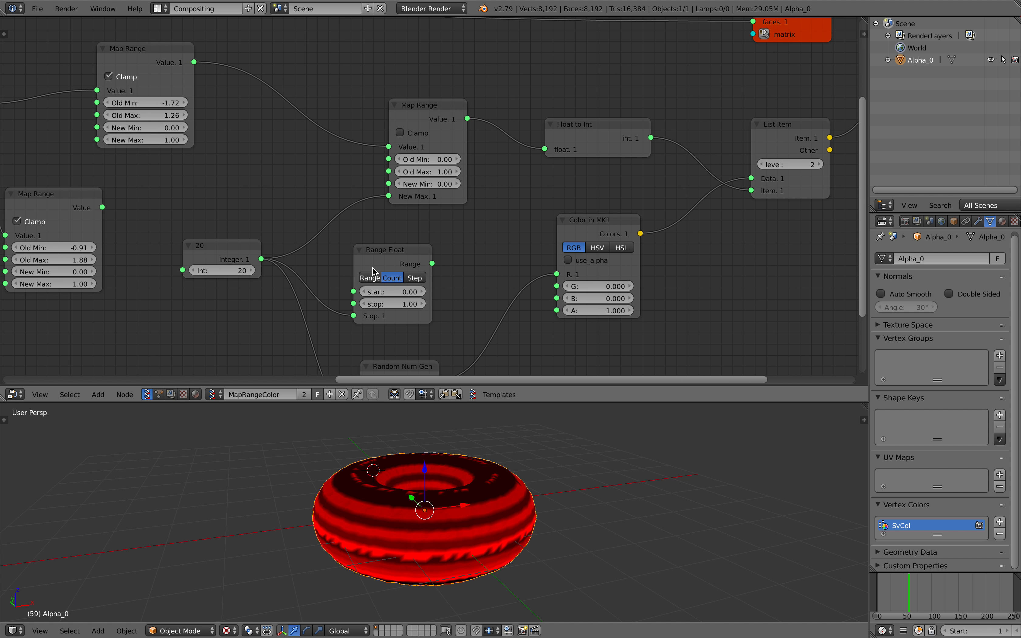
drag(432, 264, 445, 263)
drag(550, 277, 554, 275)
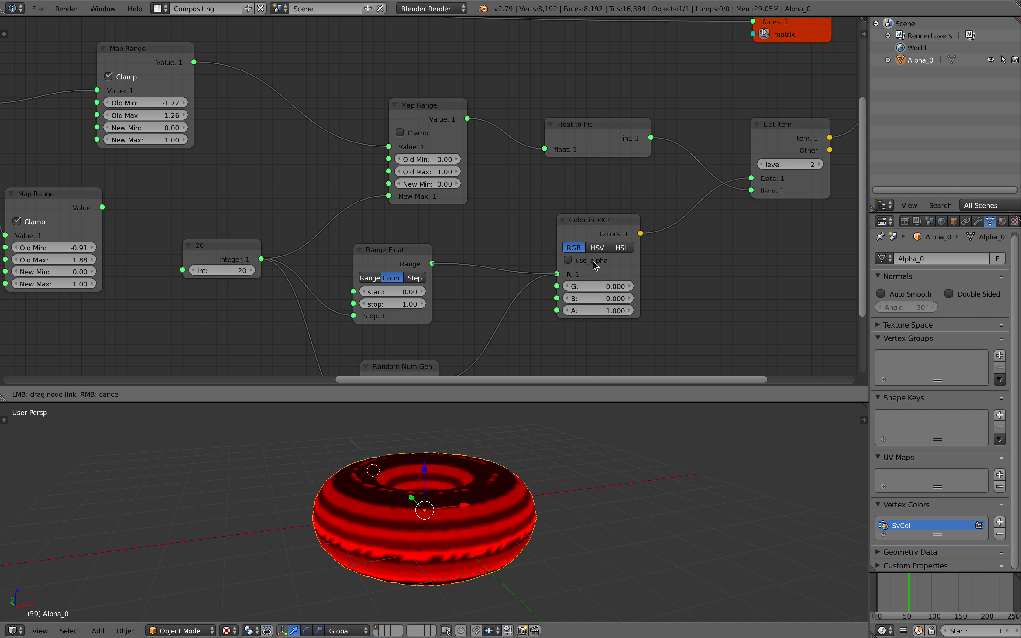
click(597, 247)
Step: Examine the coloured torus from several sides together with the complete node tree
middle_drag(589, 451, 527, 485)
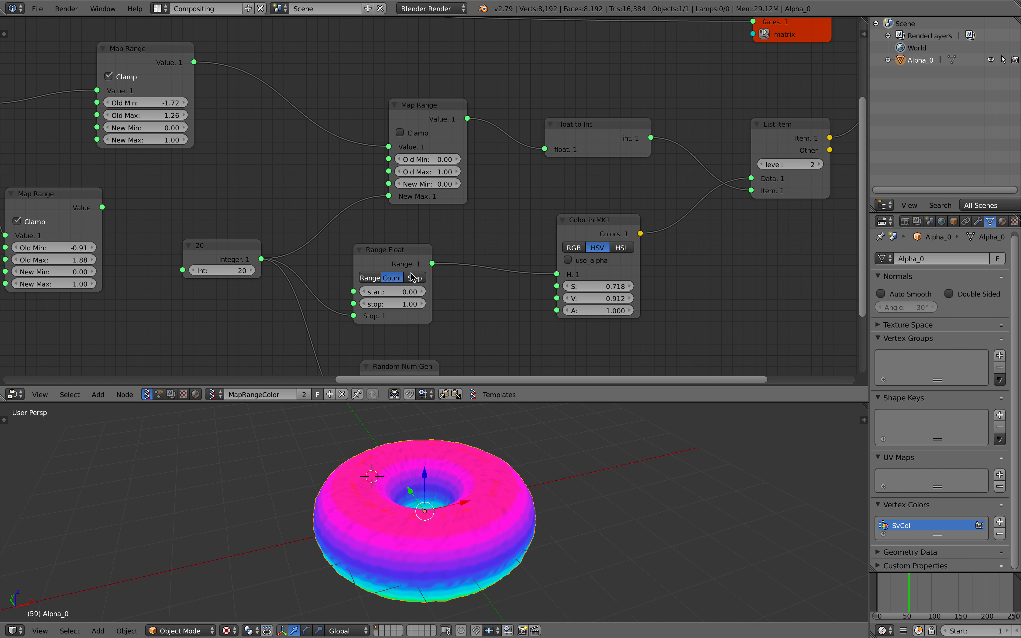
scroll(409, 270, down, 4)
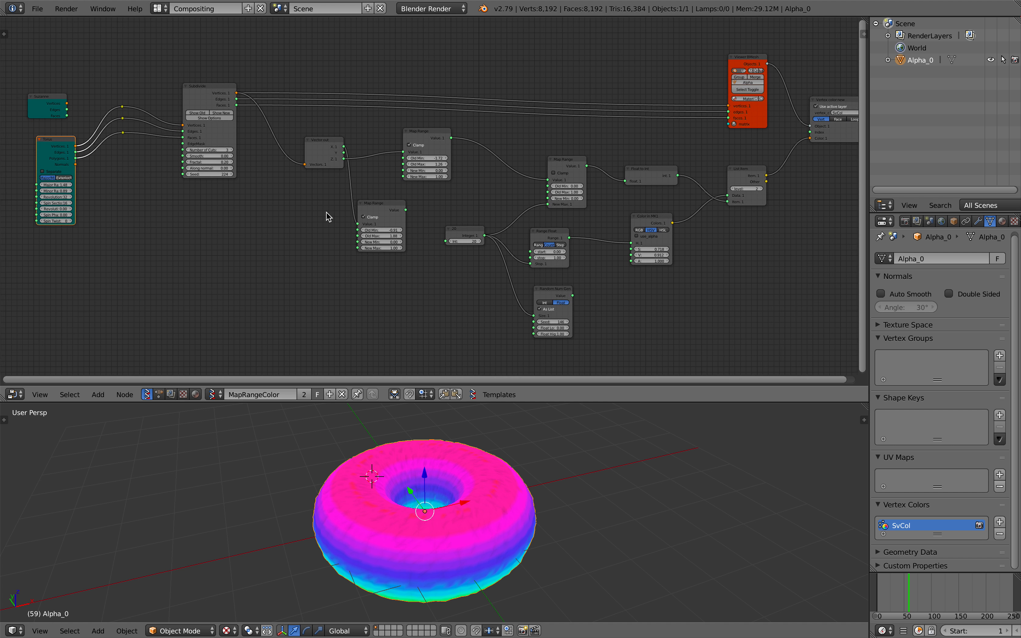
scroll(326, 212, down, 2)
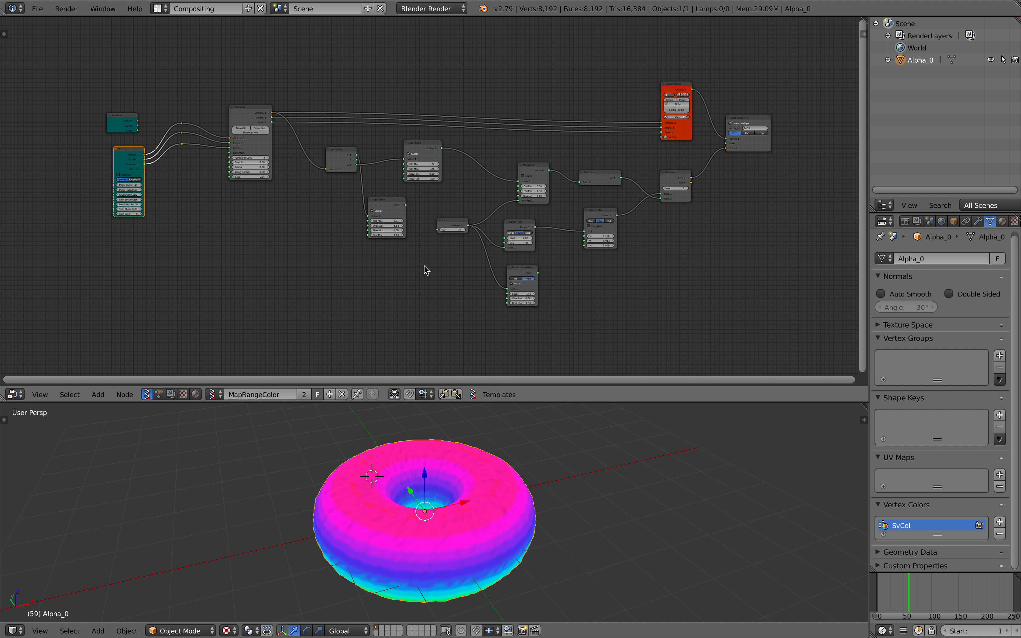
middle_drag(490, 470, 519, 481)
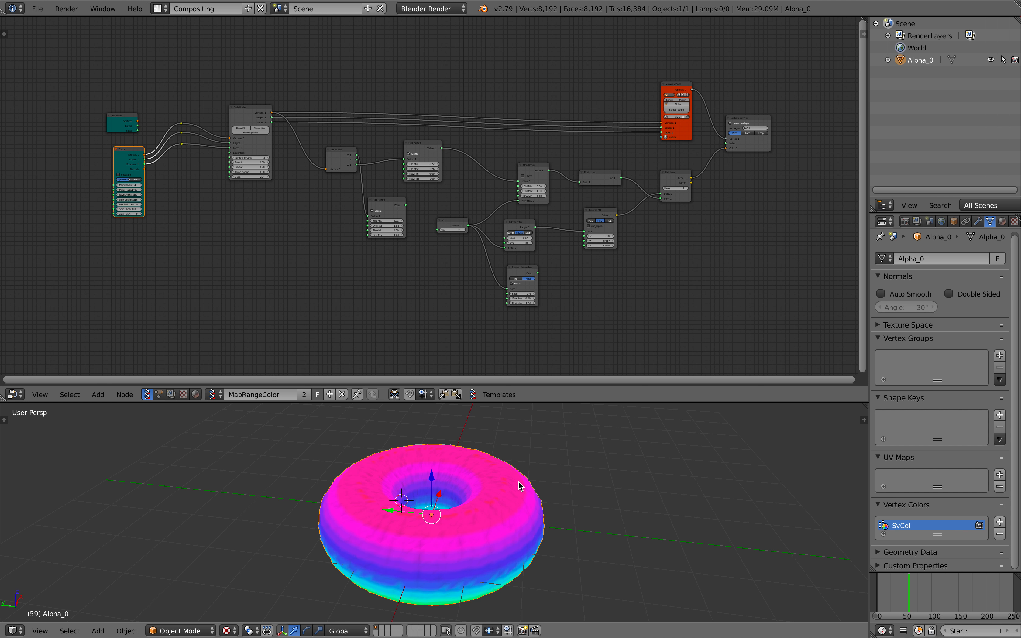
middle_drag(544, 405, 481, 455)
scroll(405, 327, down, 1)
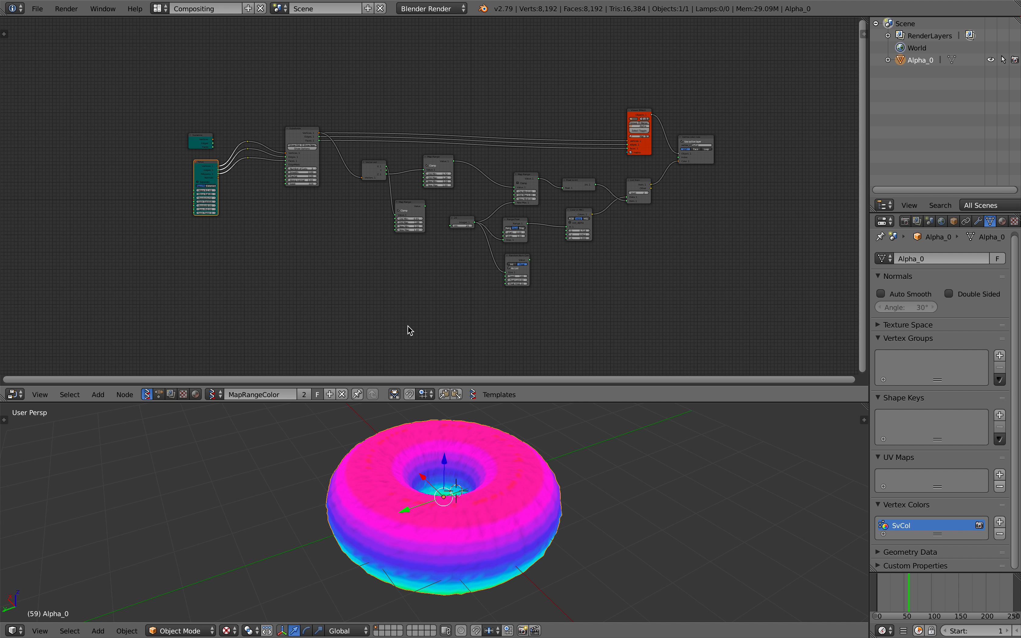
mouse_move(633, 4)
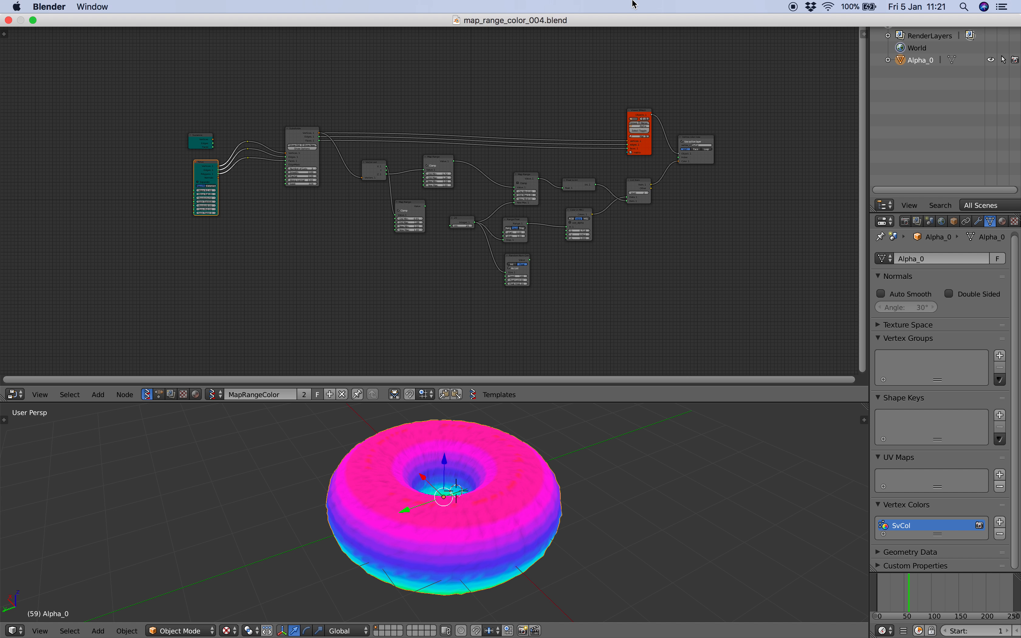